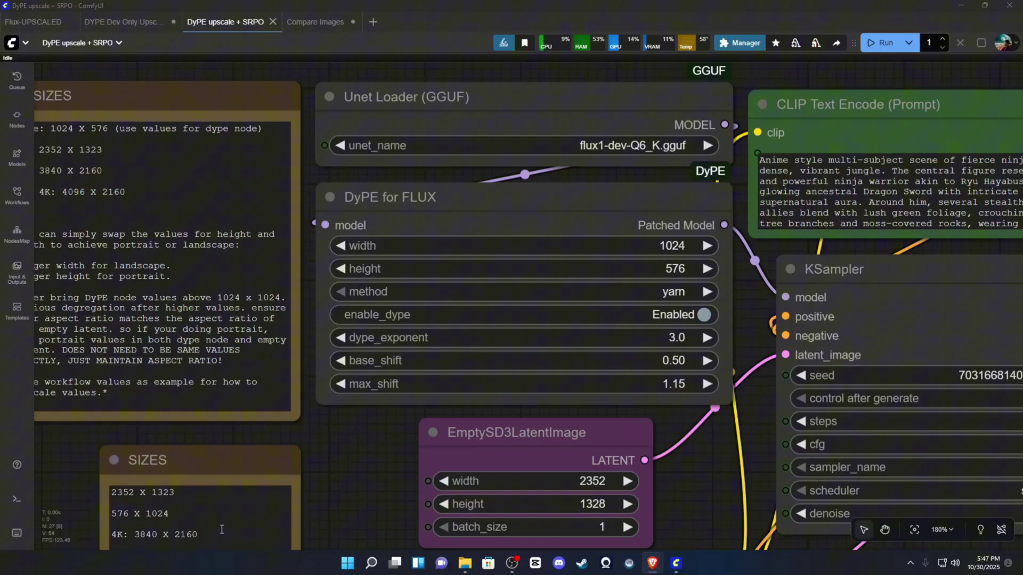
Bring the ComfyUI-DyPE GitHub page to the front and scroll down through it
mouse_move(652, 563)
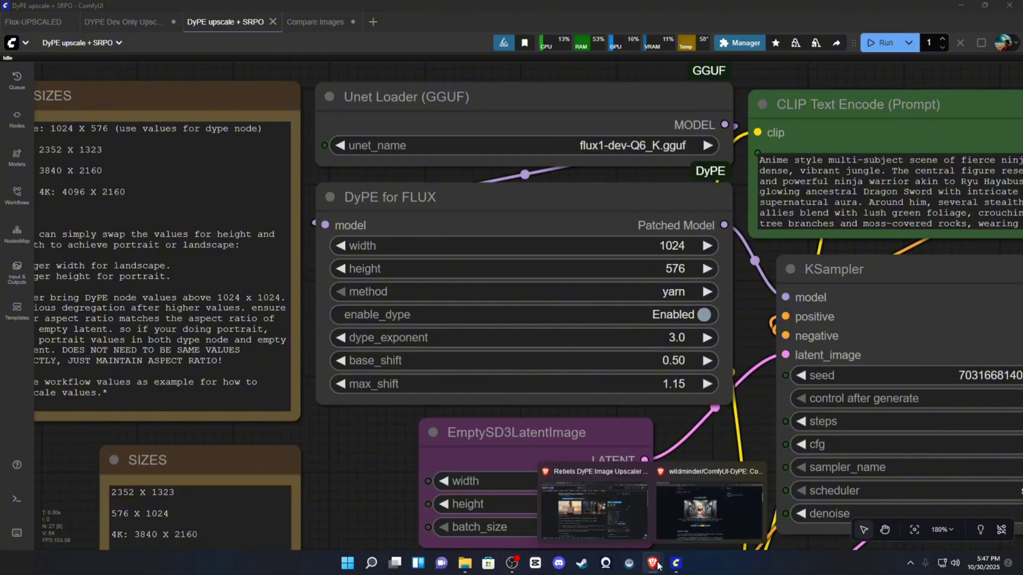
click(686, 517)
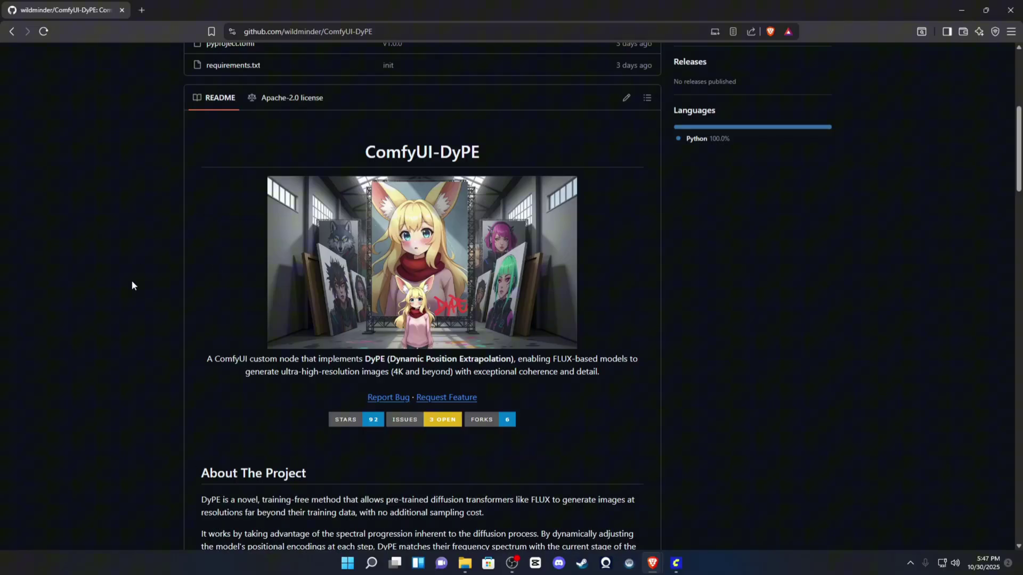
scroll(133, 286, down, 2)
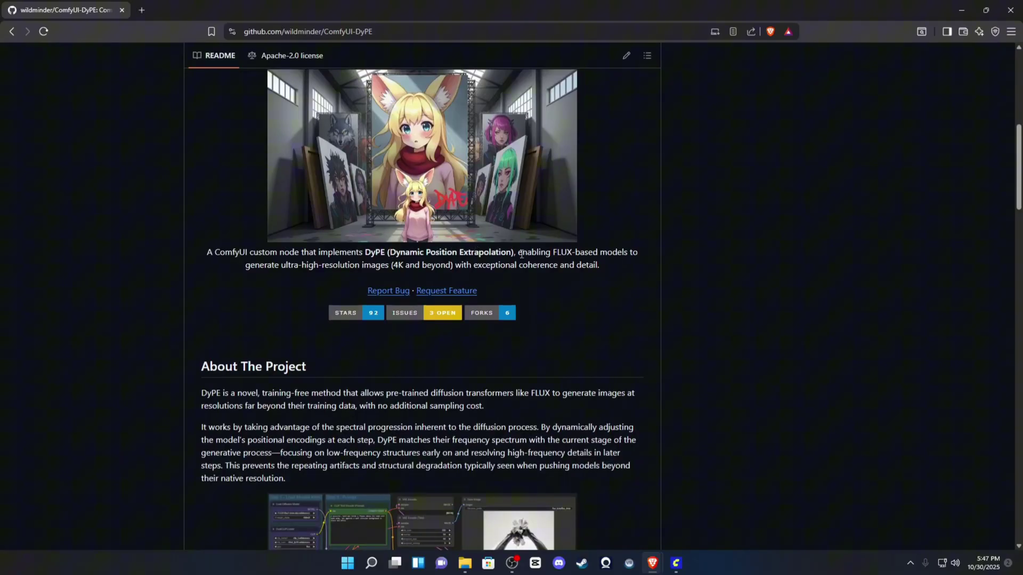
scroll(737, 314, down, 3)
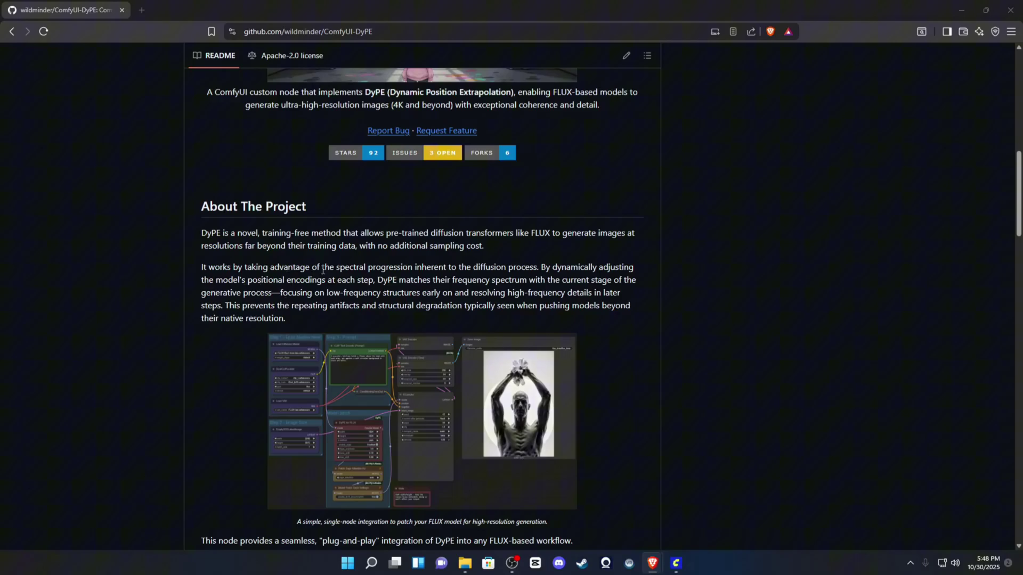
Return to the ComfyUI workflow, zoom out, then Alt+Tab to the Civitai Rebels DyPE Image Upscaler page
click(676, 563)
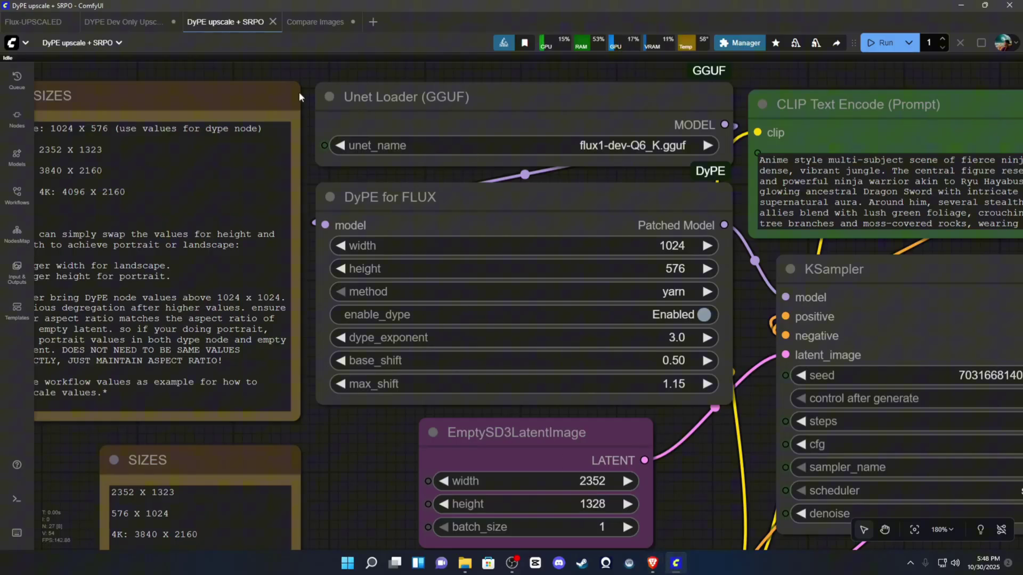
scroll(308, 142, down, 2)
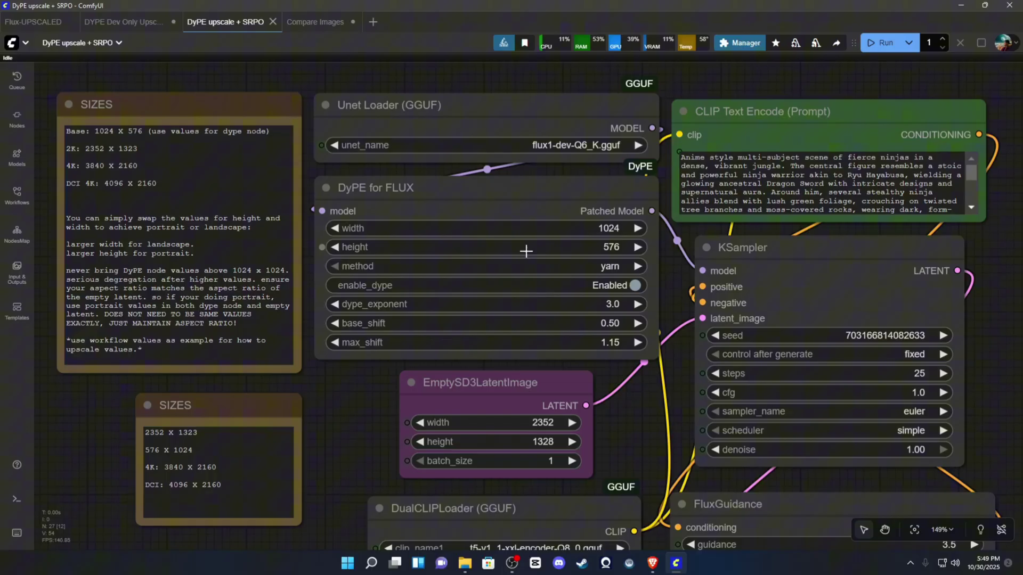
key(alt+Tab)
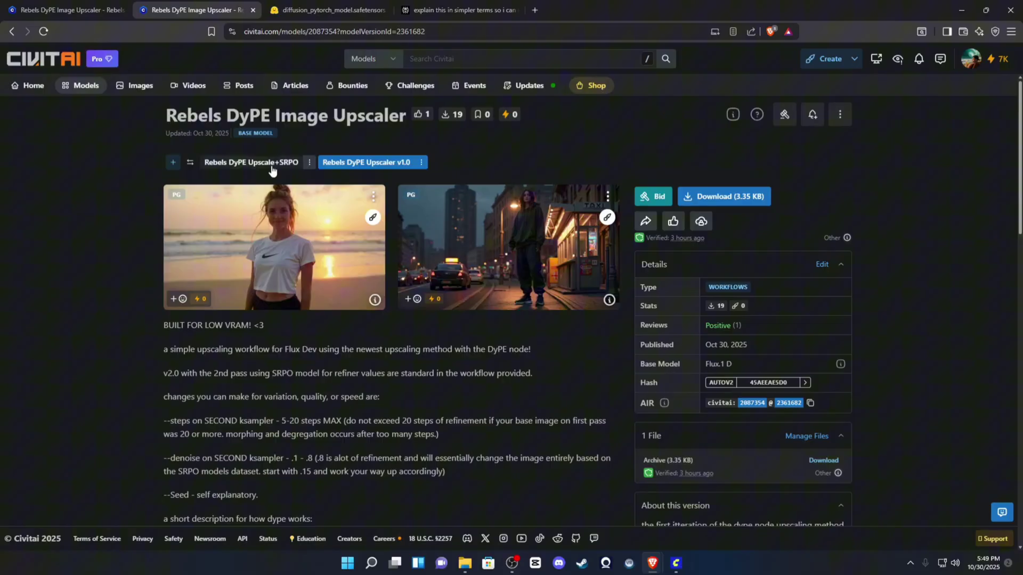
View the Rebels DyPE Upscale+SRPO version, go back to the RSPO Upscaler page, then Ctrl+Tab to the Hugging Face FLUX.1-Turbo-Alpha file
click(298, 167)
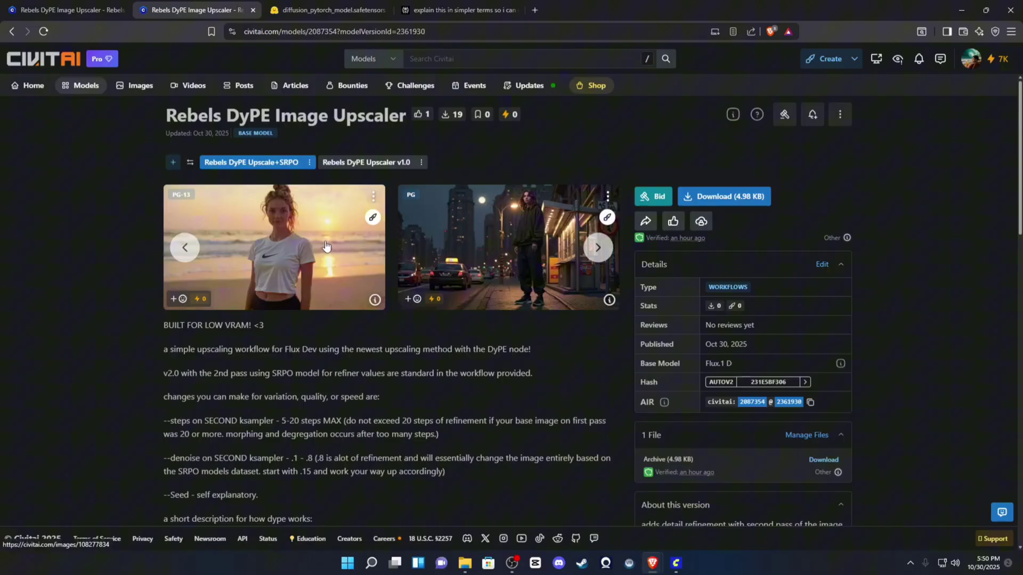
key(alt+Left)
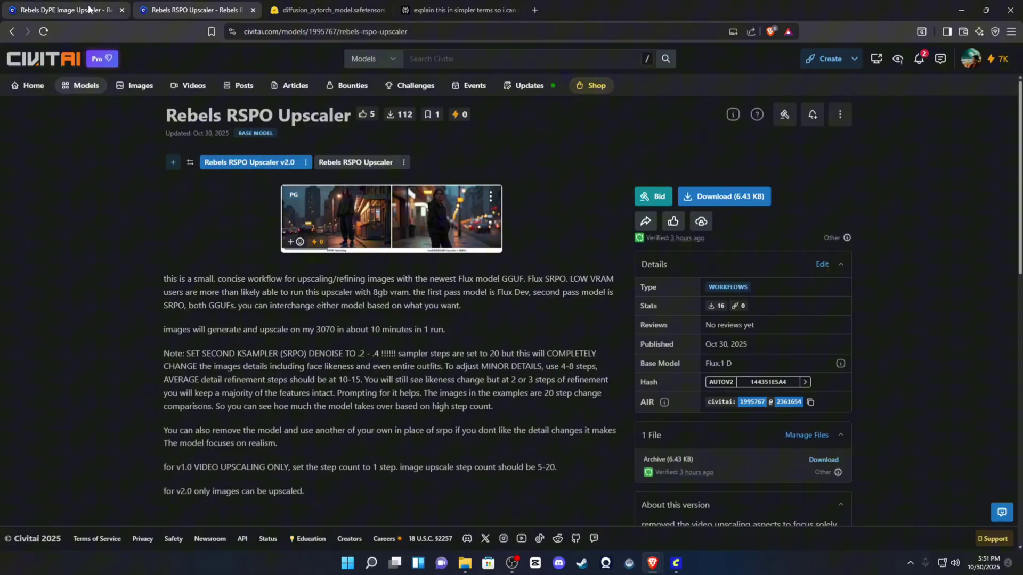
key(ctrl+Tab)
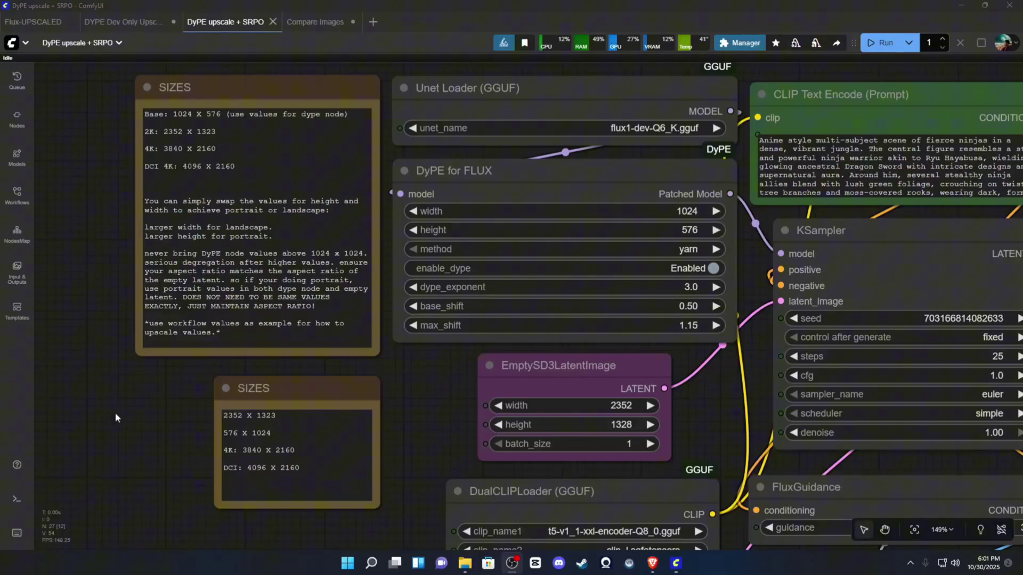
Pan and zoom the workflow canvas to reposition the nodes
drag(122, 418, 143, 429)
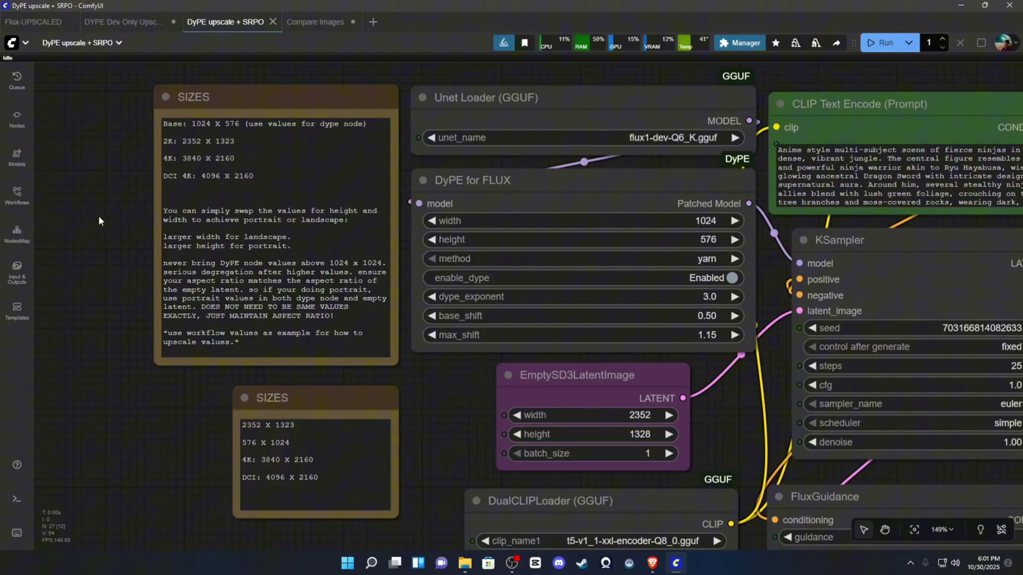
scroll(136, 213, down, 1)
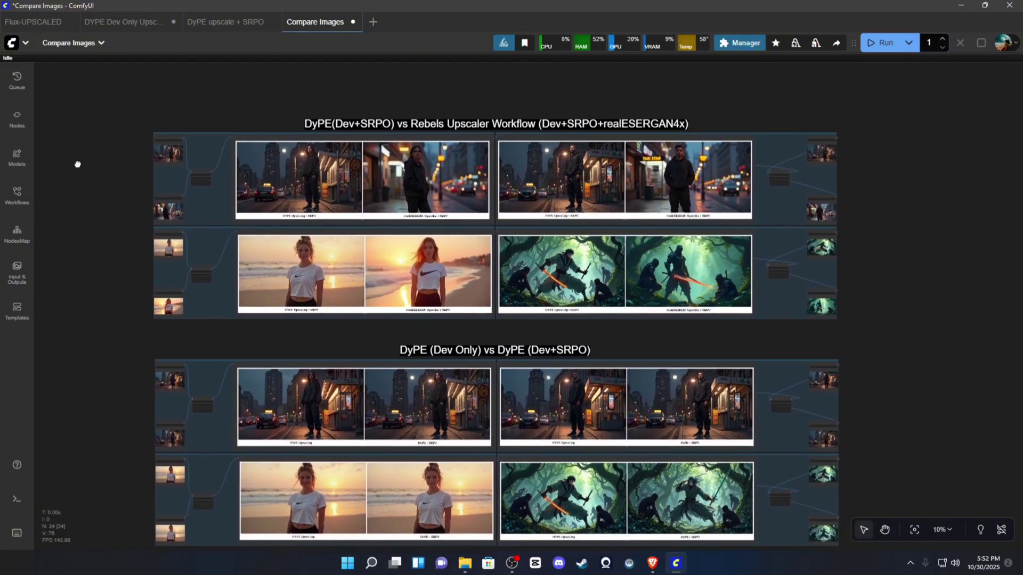
drag(75, 164, 65, 196)
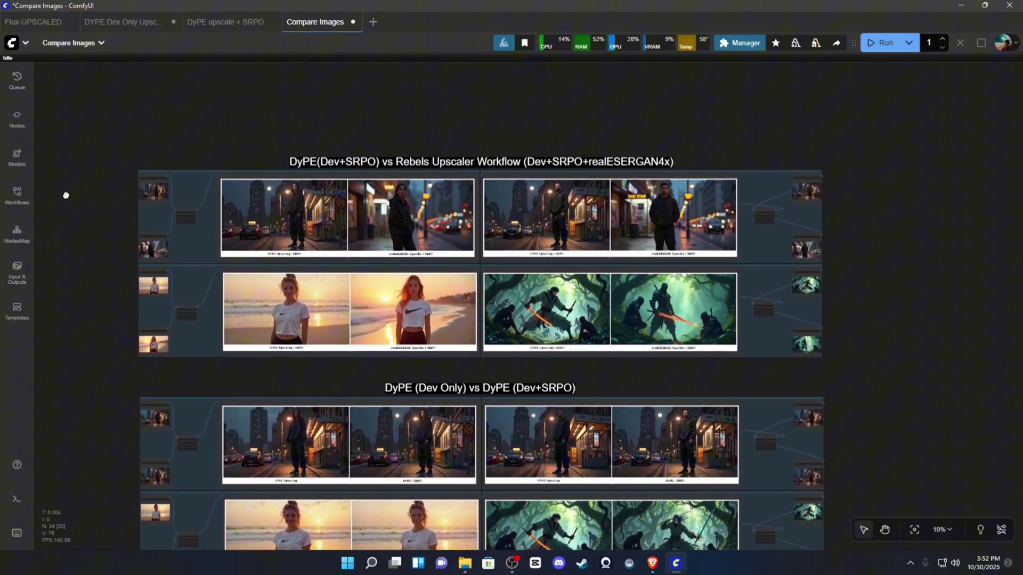
scroll(124, 216, up, 5)
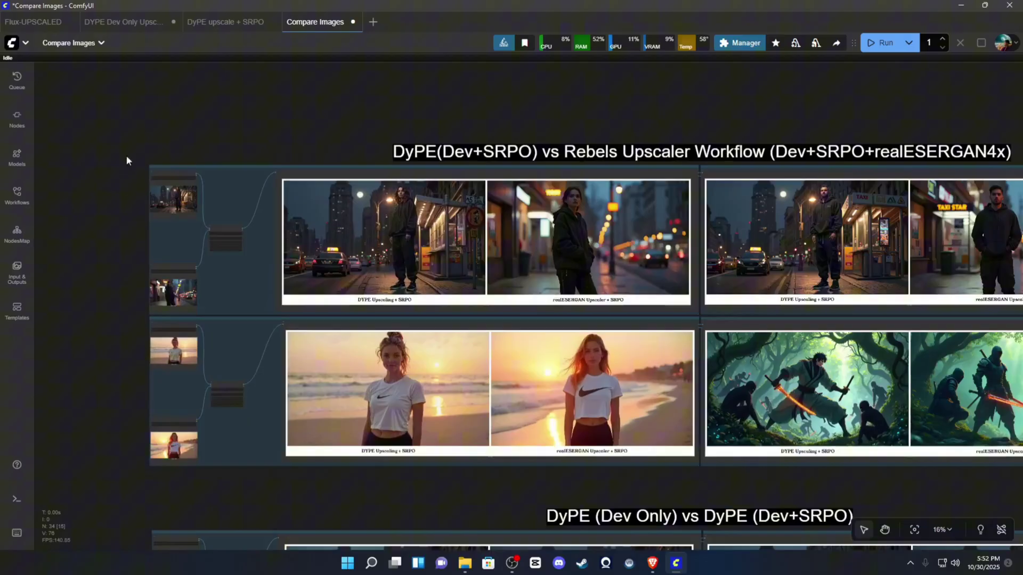
drag(283, 110, 197, 106)
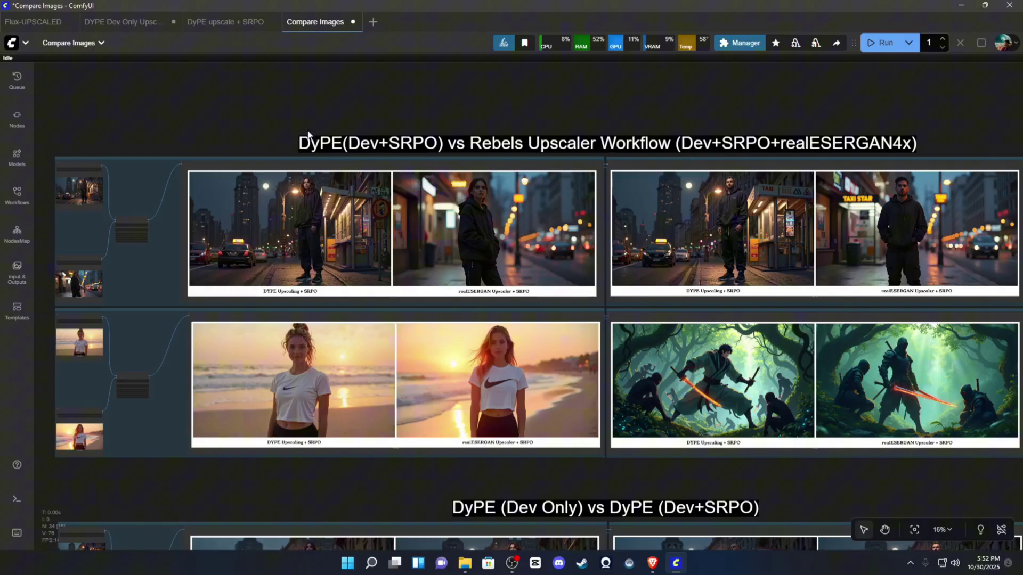
scroll(308, 133, left, 3)
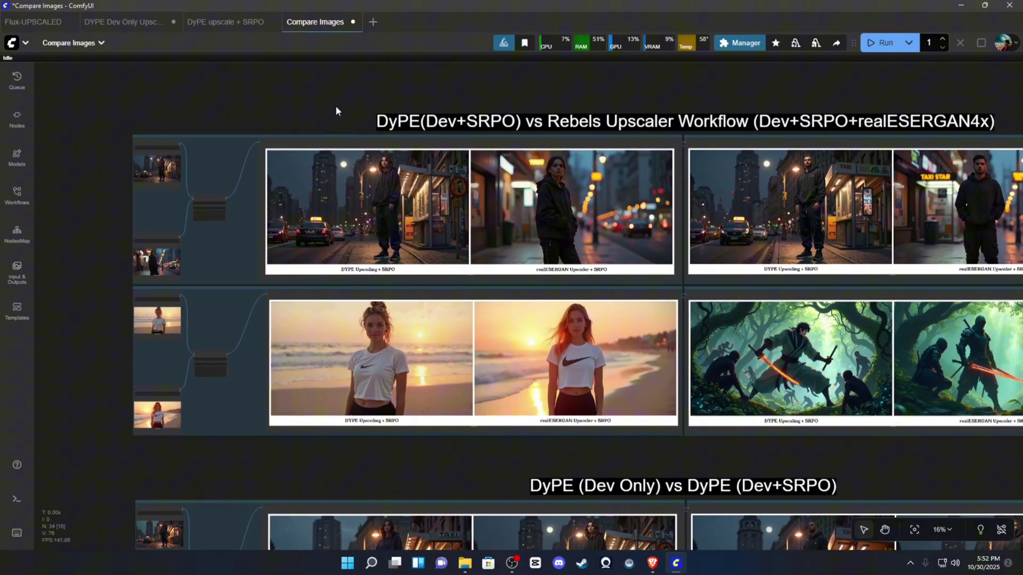
scroll(273, 450, down, 10)
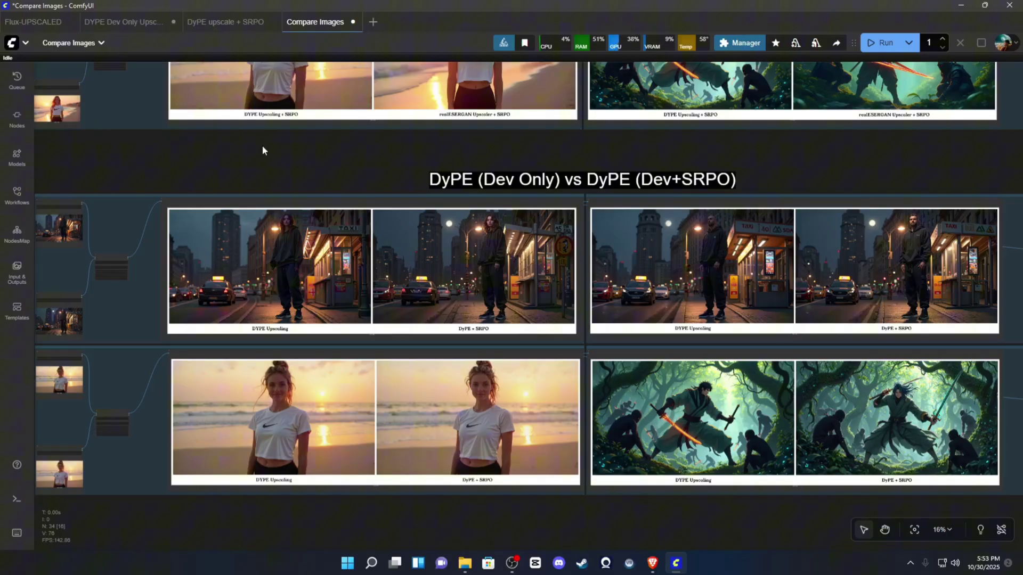
drag(262, 149, 175, 509)
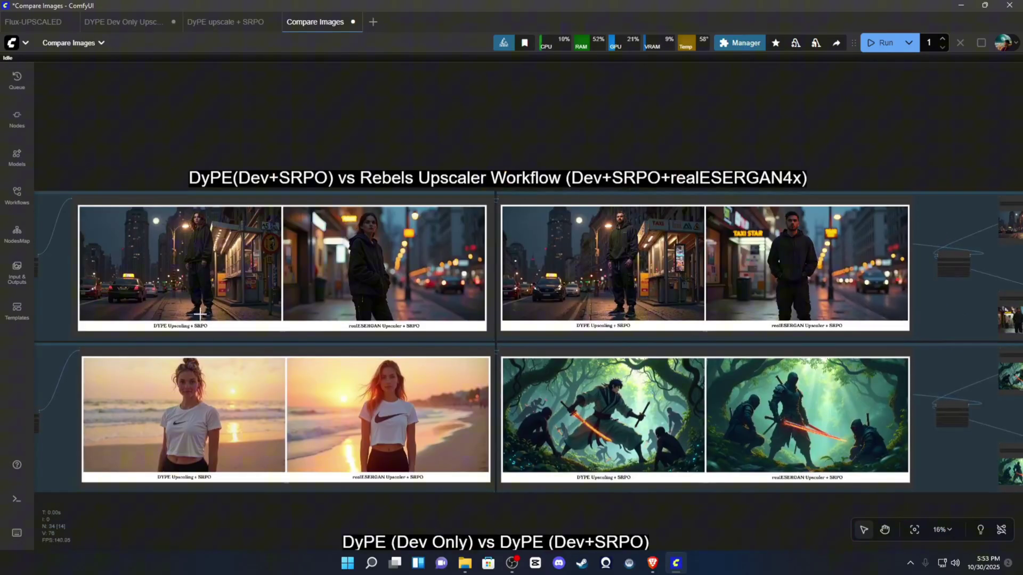
scroll(153, 170, up, 5)
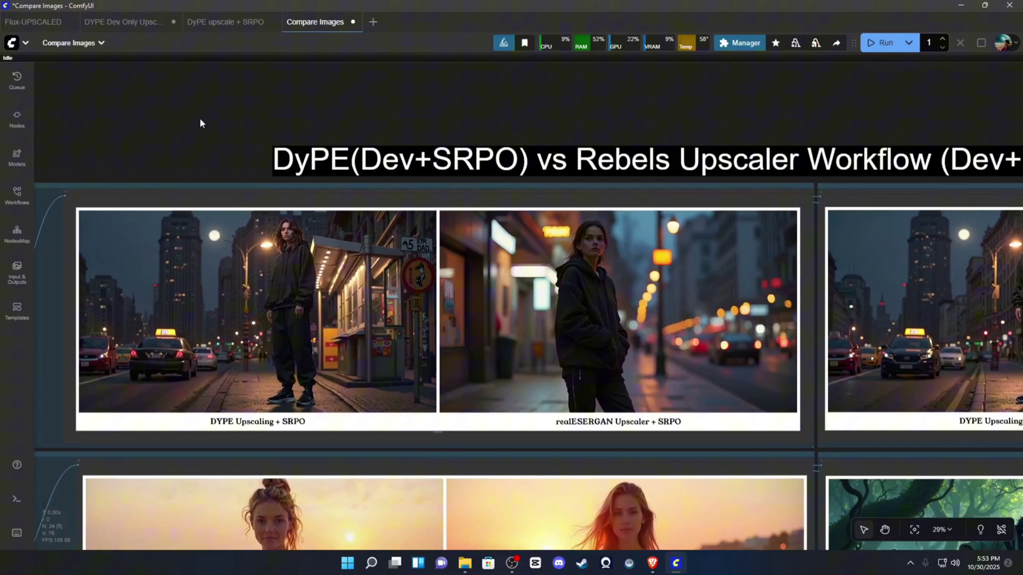
scroll(200, 123, up, 3)
drag(207, 126, 234, 60)
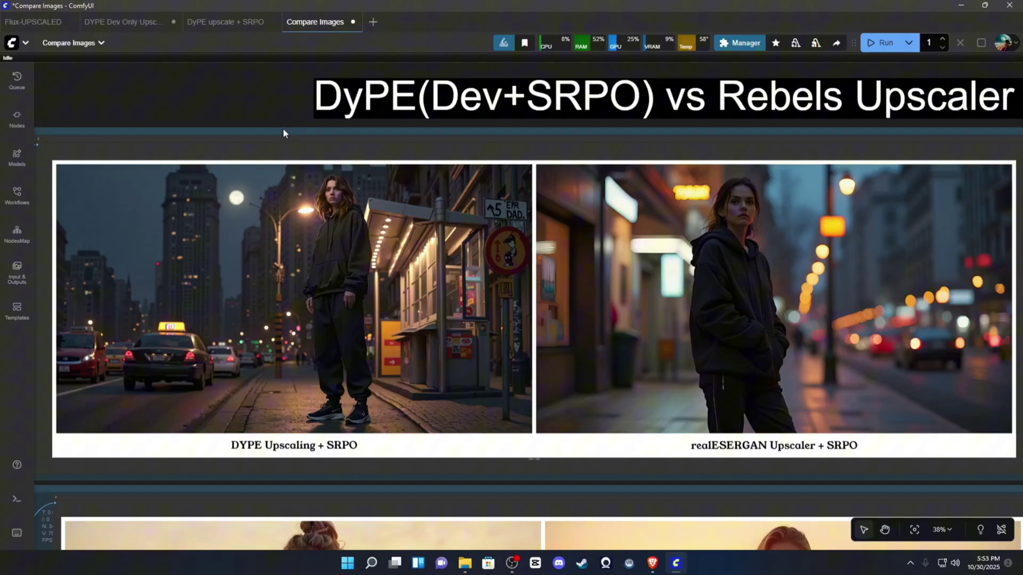
scroll(259, 93, up, 5)
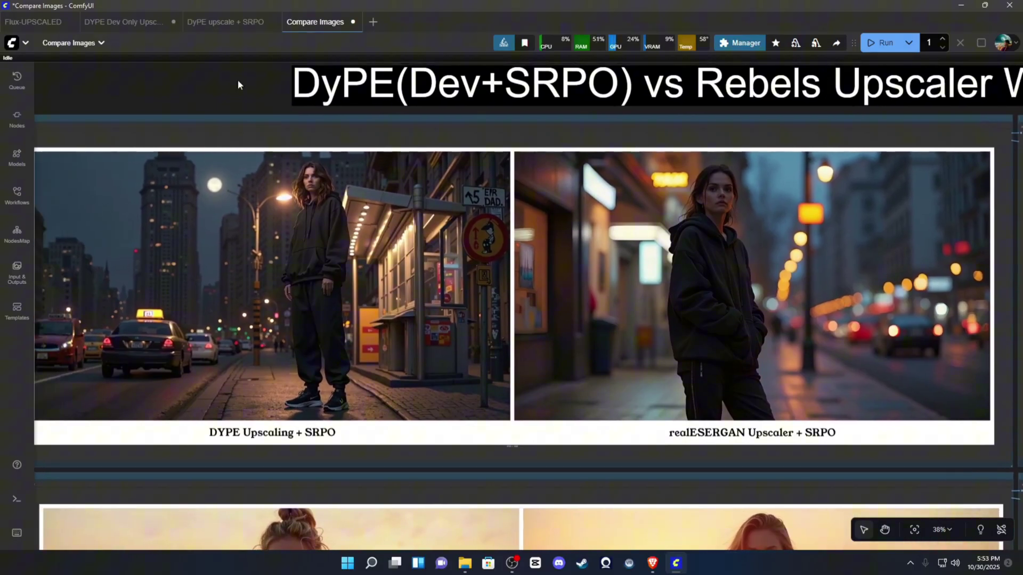
scroll(319, 187, up, 10)
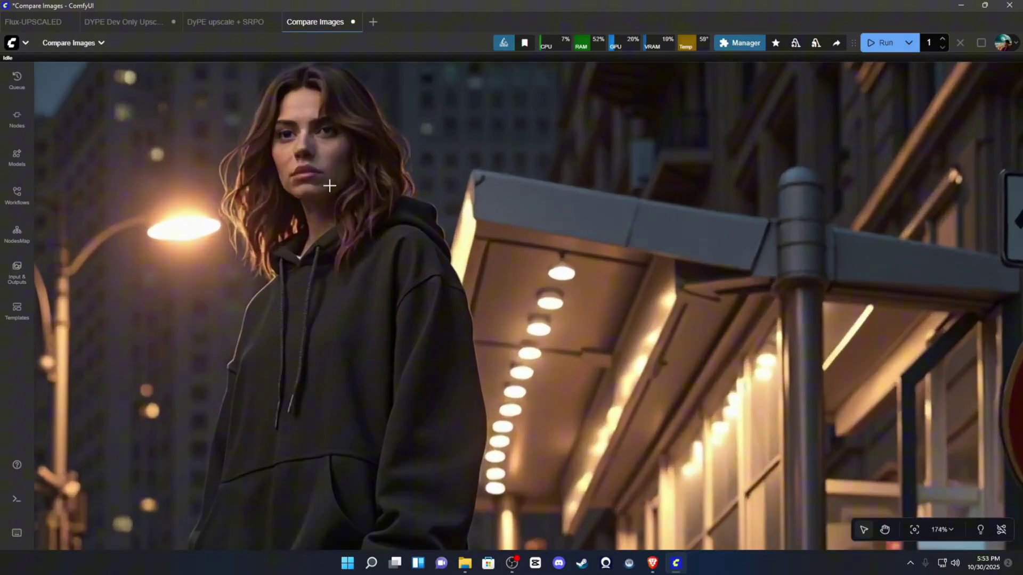
scroll(329, 186, down, 12)
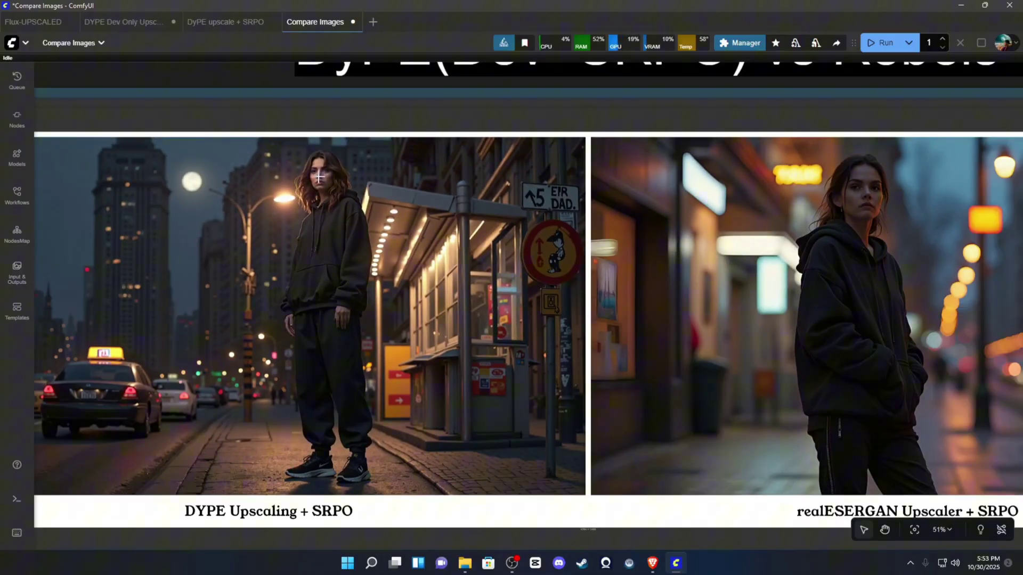
scroll(317, 183, up, 6)
scroll(317, 182, up, 9)
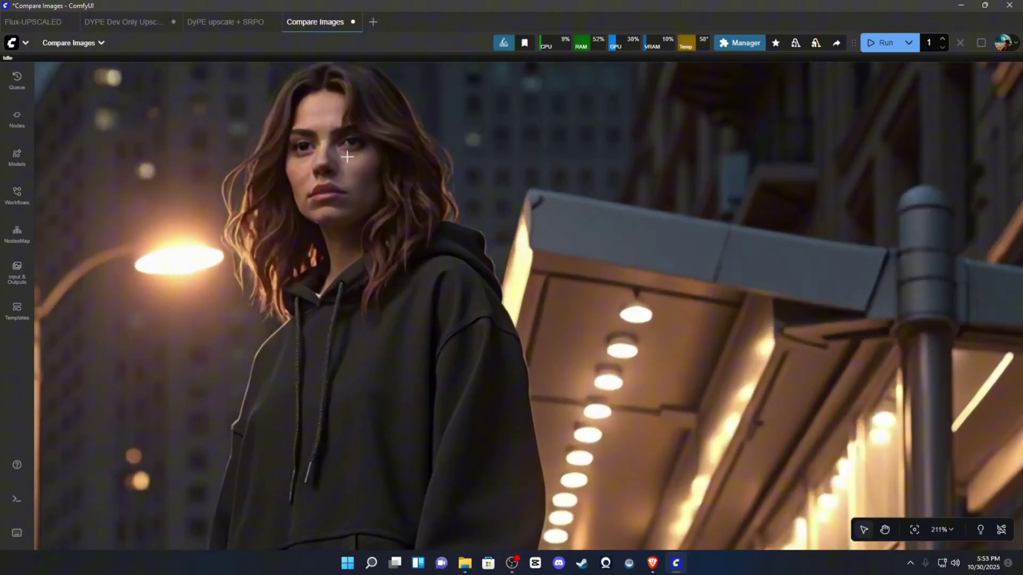
scroll(346, 143, up, 4)
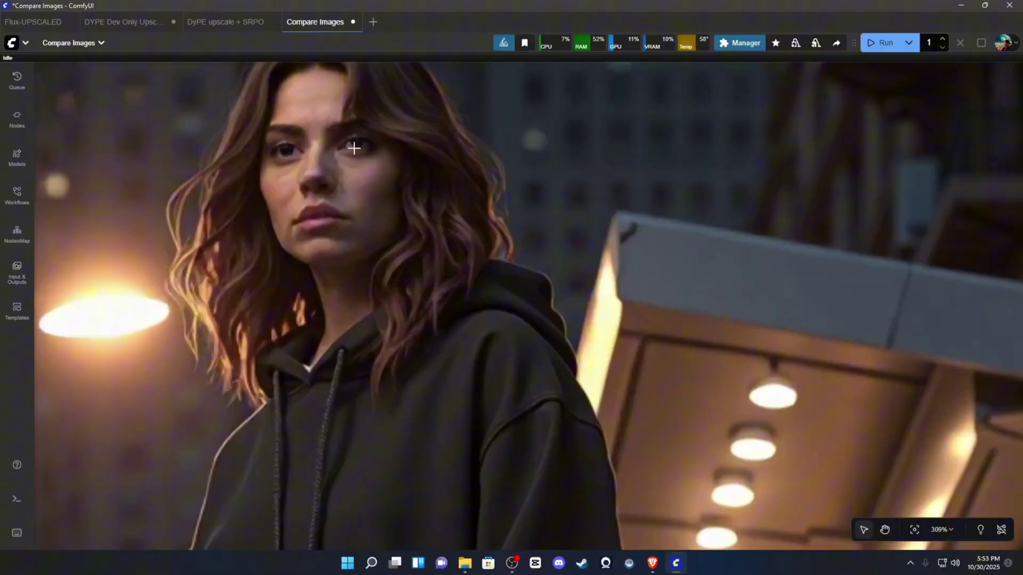
scroll(352, 164, down, 11)
scroll(377, 493, up, 9)
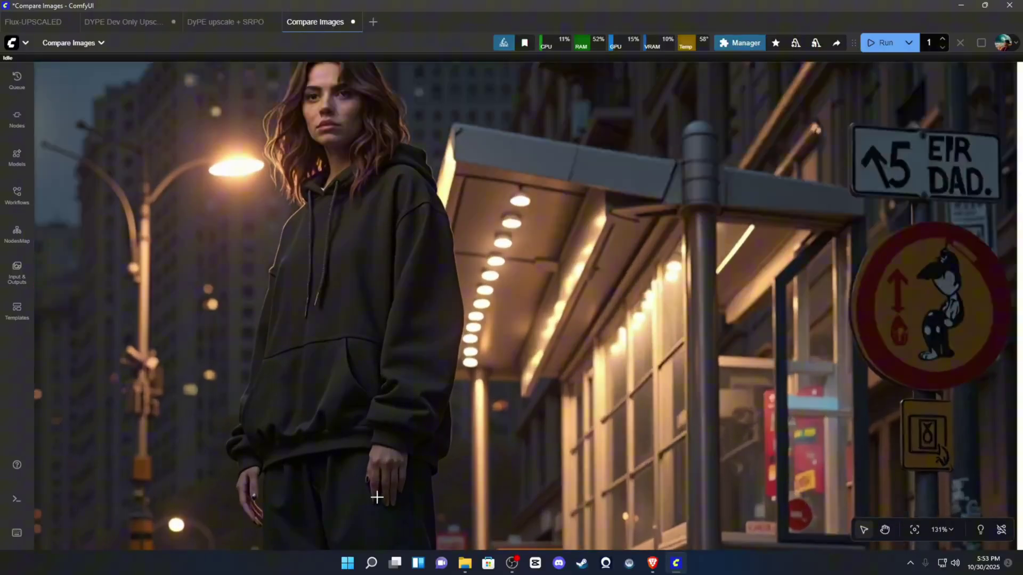
scroll(399, 481, down, 1)
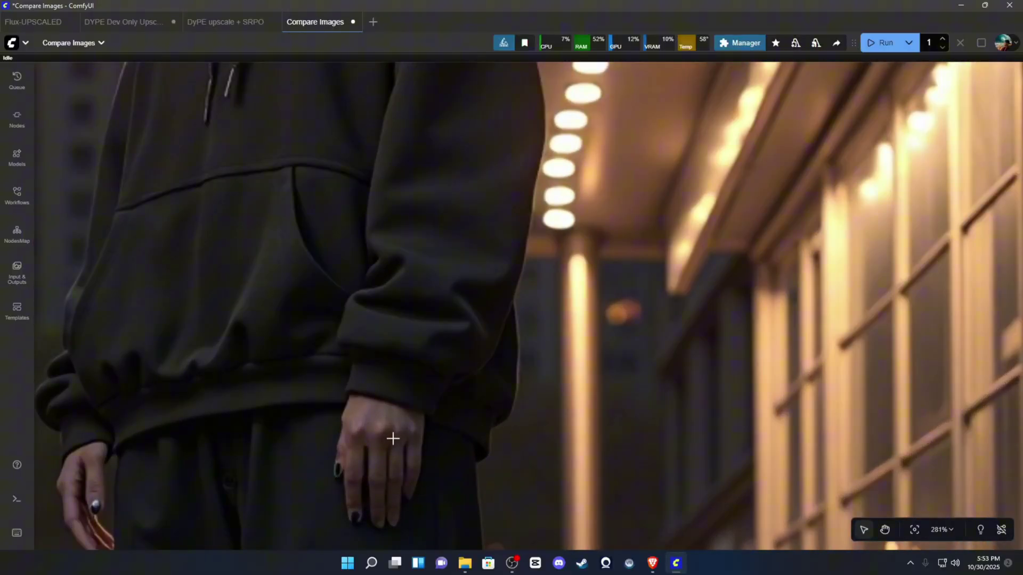
scroll(393, 436, down, 1)
scroll(389, 452, down, 15)
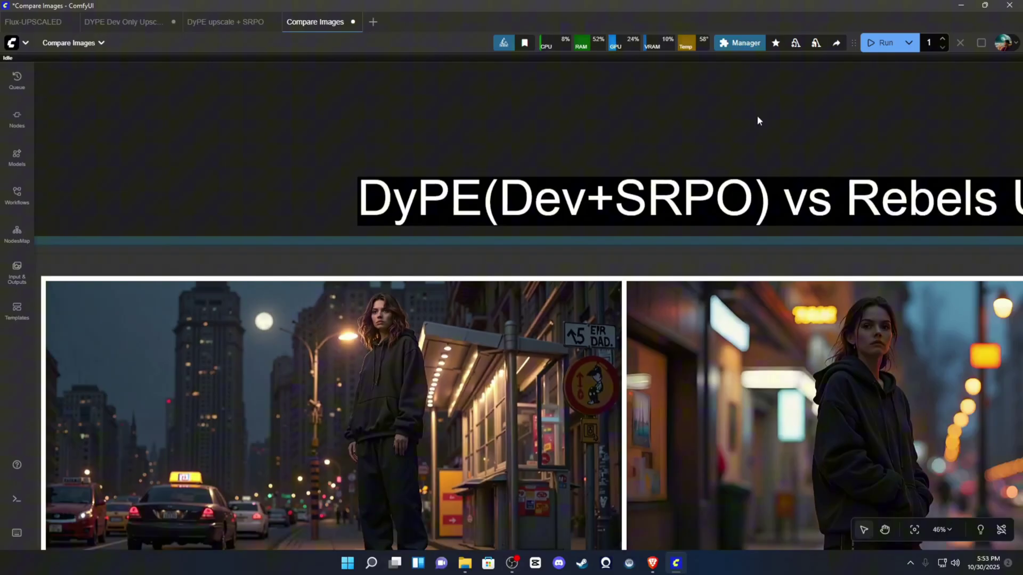
Centre and zoom in on the realESERGAN Upscaler + SRPO street portrait to inspect its detail
scroll(758, 118, up, 3)
drag(632, 283, 490, 234)
scroll(490, 235, up, 6)
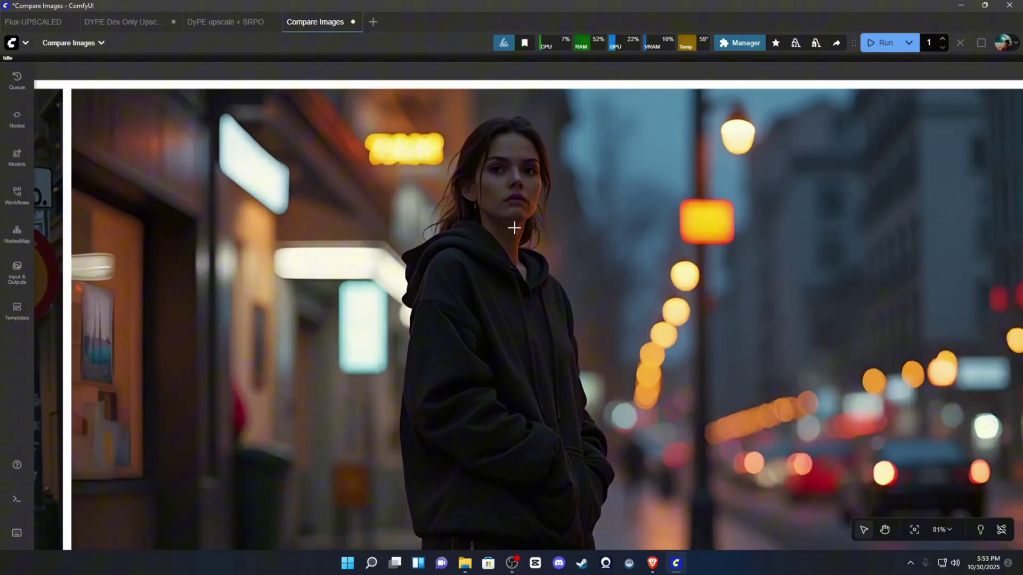
scroll(536, 231, up, 4)
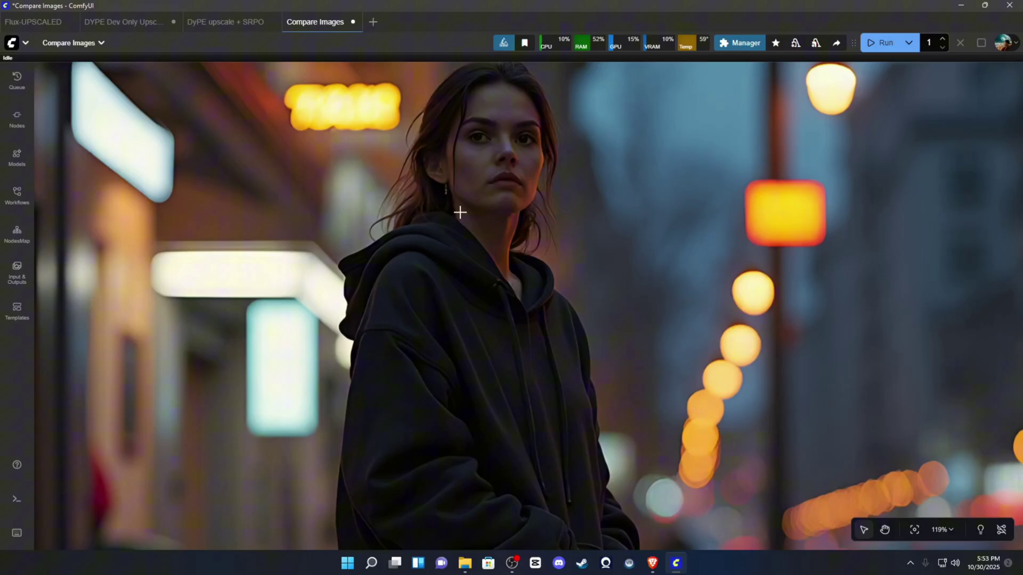
scroll(460, 212, down, 5)
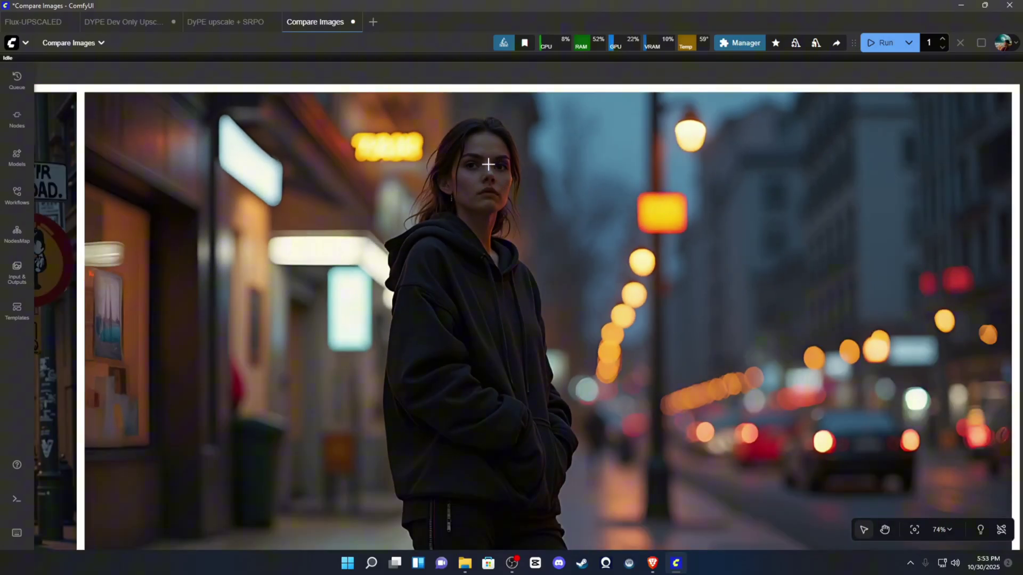
scroll(490, 257, up, 1)
scroll(493, 283, down, 4)
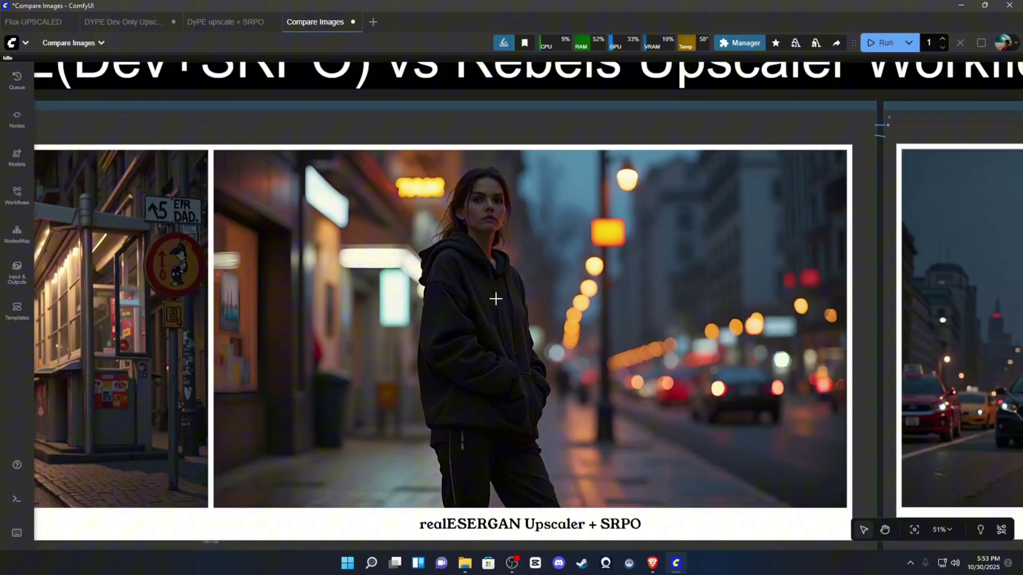
scroll(495, 299, down, 1)
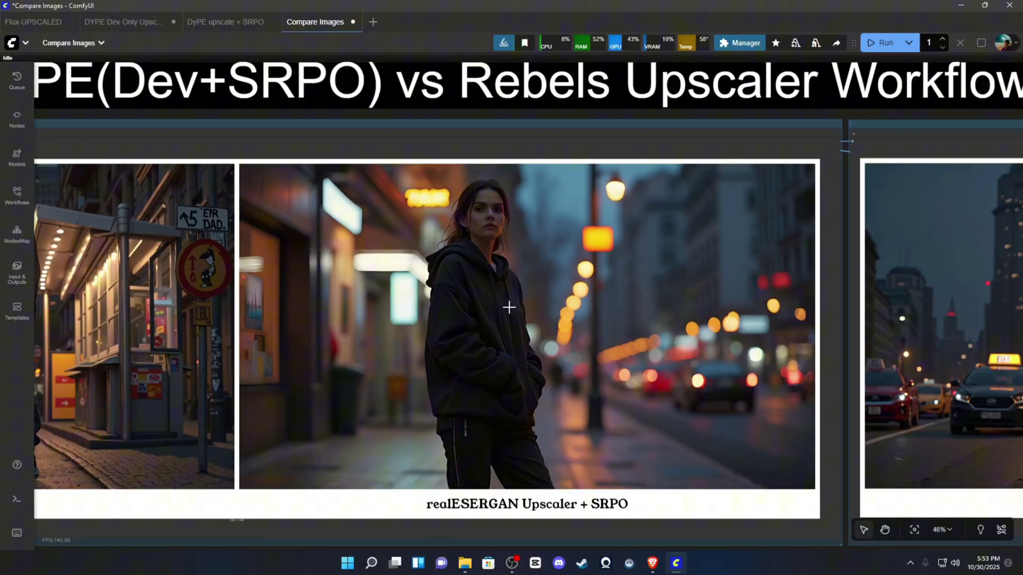
scroll(468, 256, up, 6)
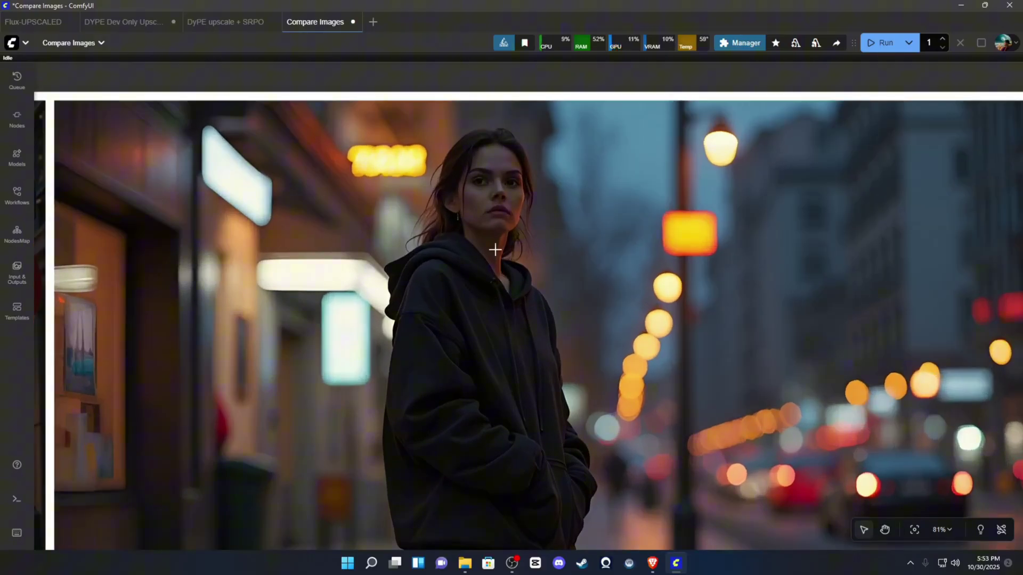
Zoom back out and pan over to the taxi-kiosk comparison pair
scroll(511, 253, down, 4)
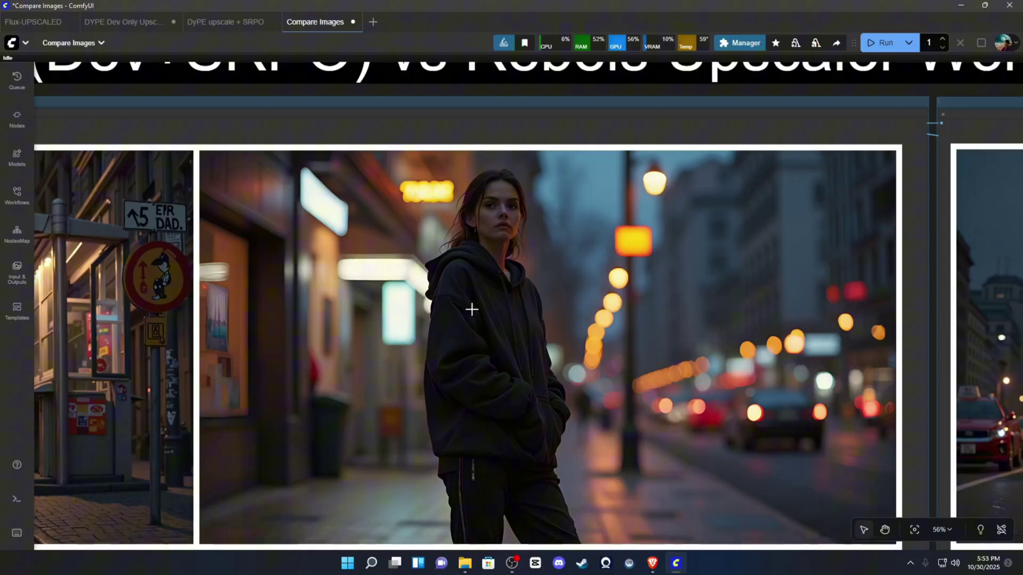
scroll(472, 309, down, 3)
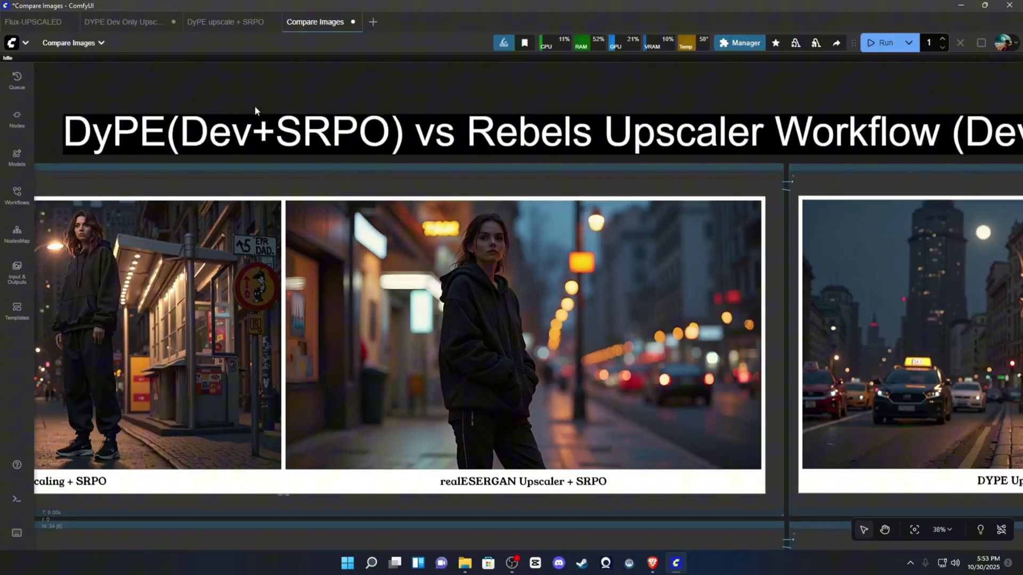
scroll(498, 229, up, 6)
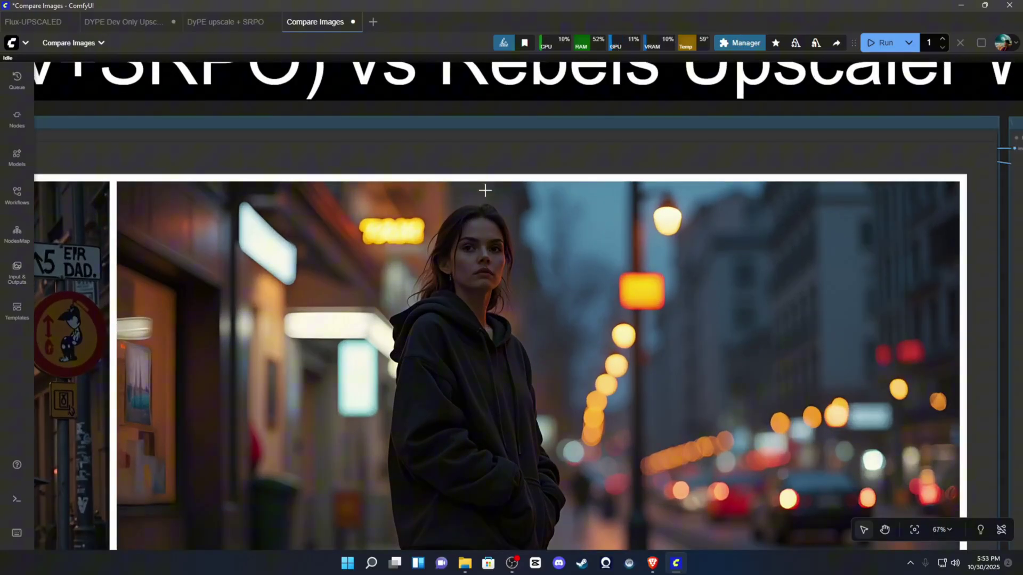
scroll(484, 181, down, 8)
drag(601, 75, 184, 75)
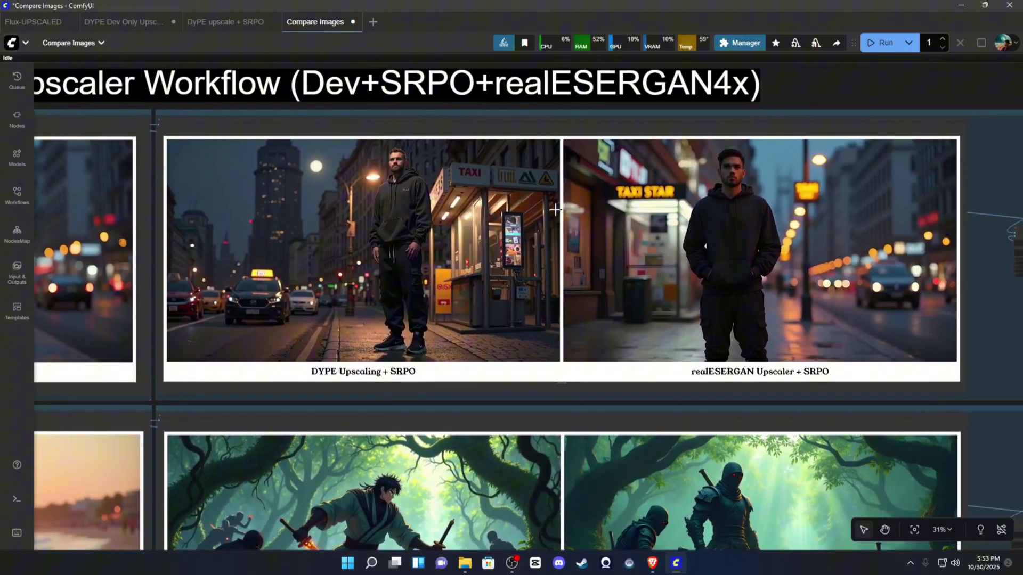
Centre the taxi comparison pair and zoom into the left-hand man's face
drag(555, 210, 506, 206)
scroll(474, 197, up, 2)
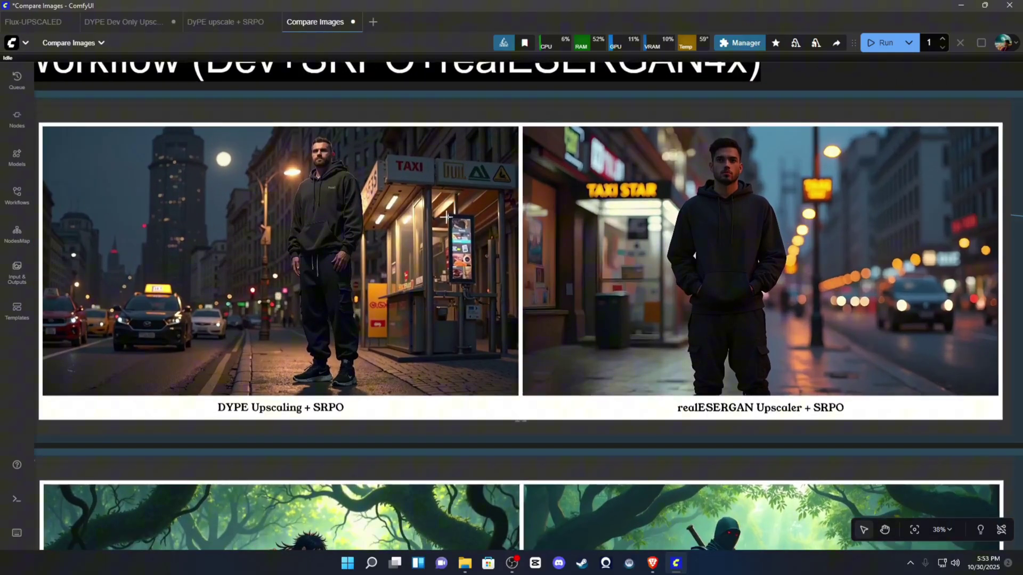
scroll(368, 215, up, 6)
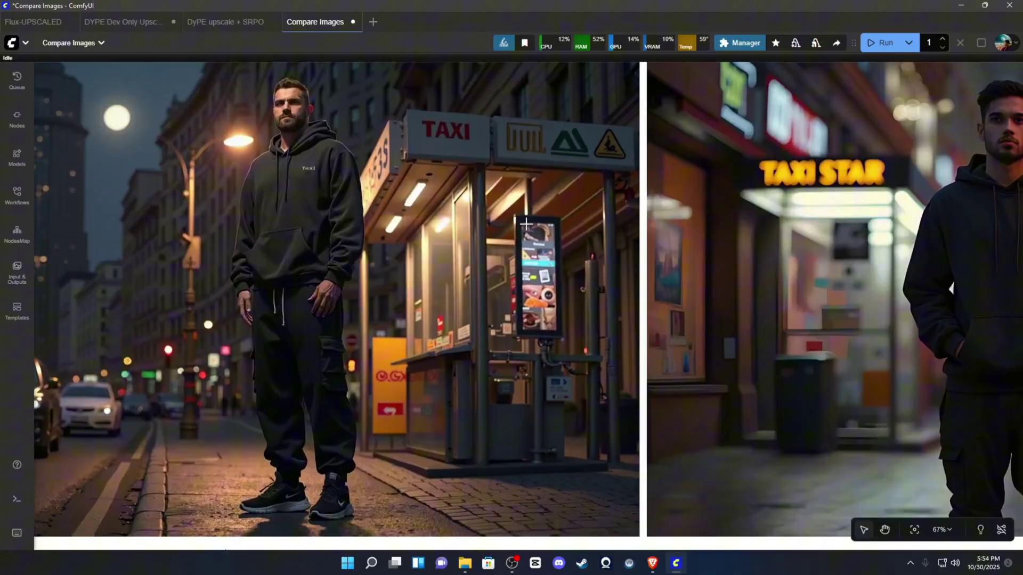
scroll(361, 194, up, 3)
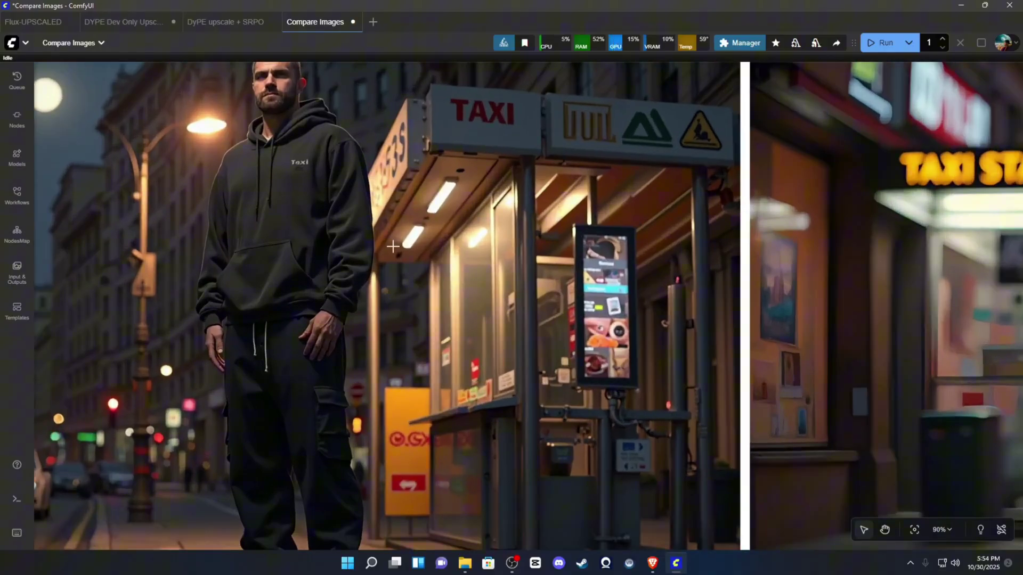
scroll(395, 246, down, 7)
scroll(426, 128, up, 10)
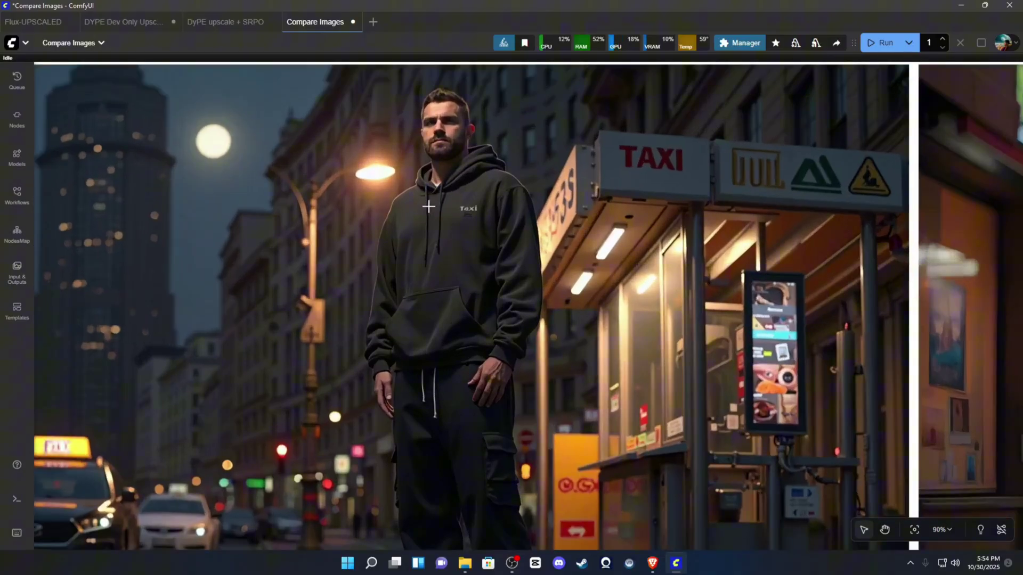
scroll(439, 136, up, 8)
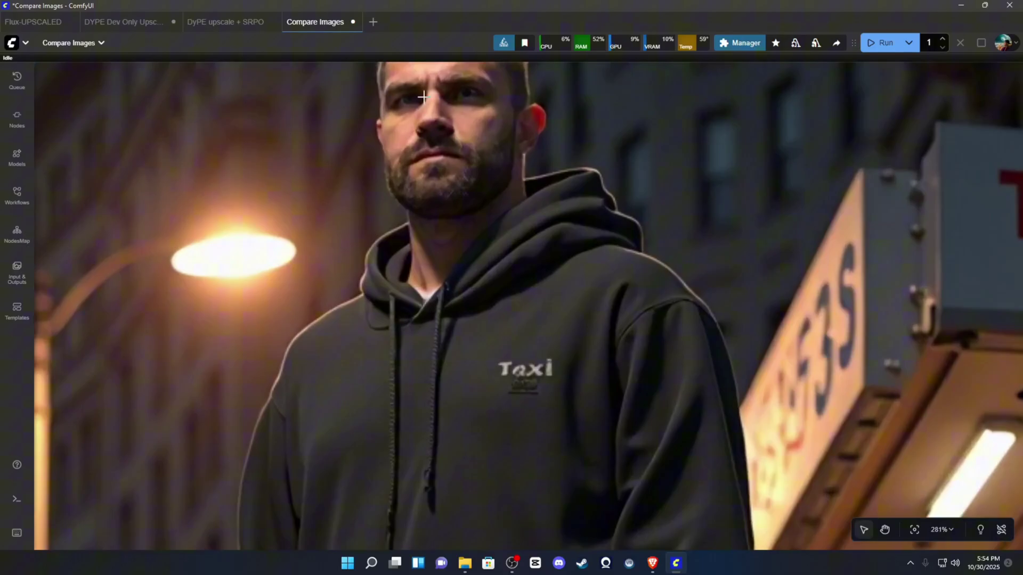
scroll(442, 105, down, 8)
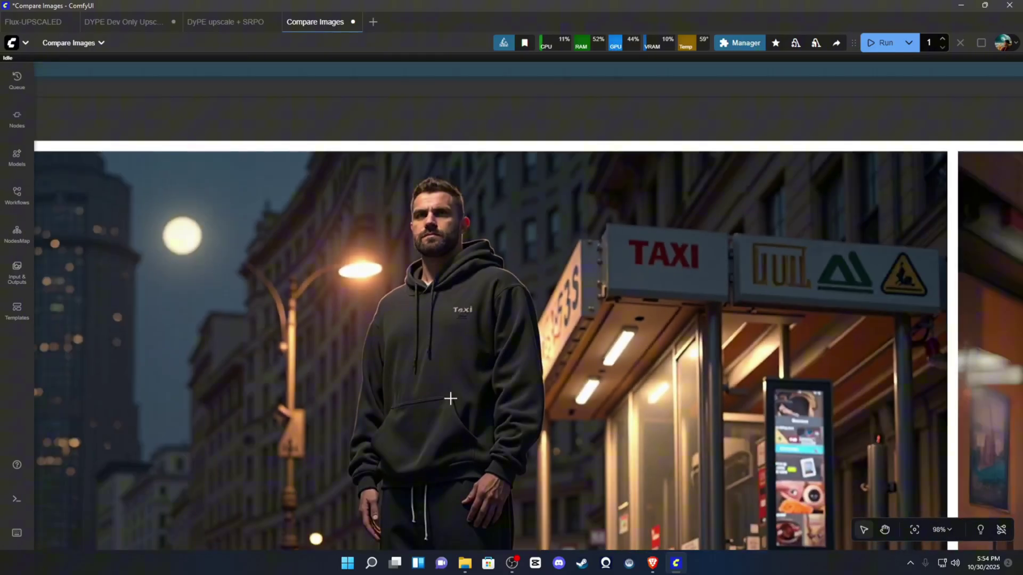
scroll(490, 511, up, 4)
scroll(490, 522, down, 3)
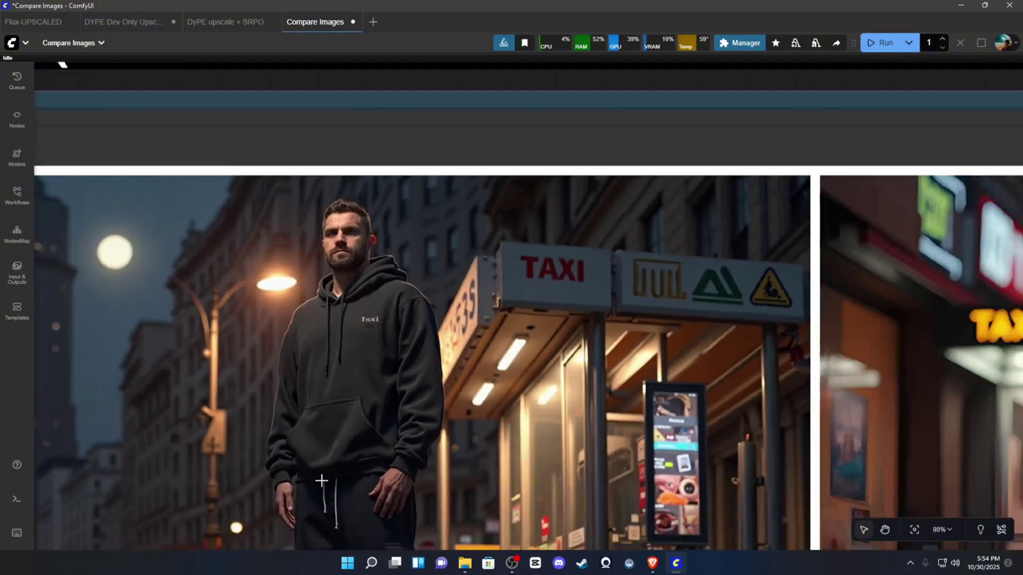
scroll(490, 389, down, 6)
Zoom into the right-hand man's face, then zoom out to 18% and pan to the beach row
drag(906, 298, 554, 187)
scroll(604, 243, up, 7)
scroll(604, 243, up, 10)
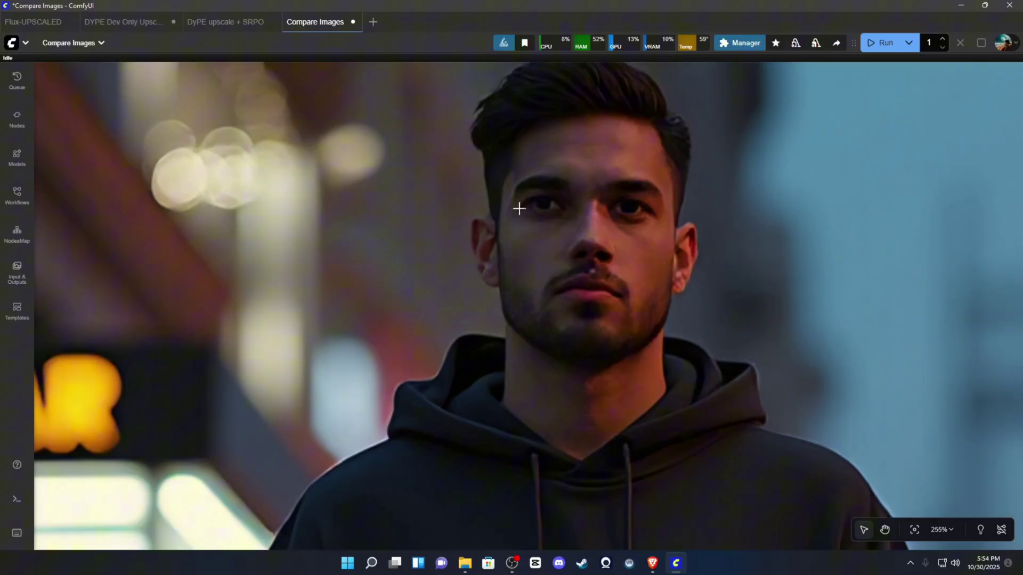
scroll(543, 216, down, 14)
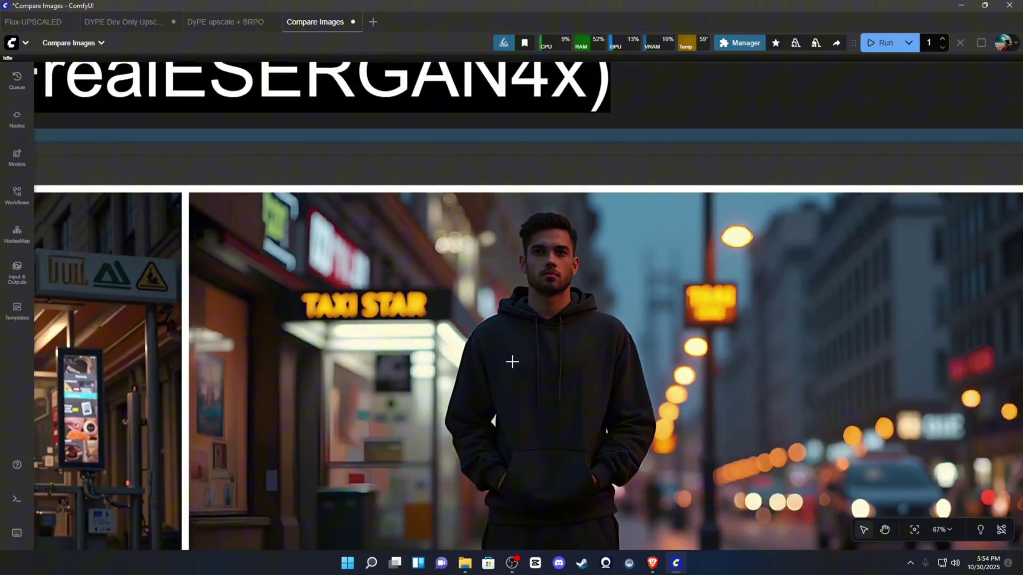
scroll(512, 361, down, 14)
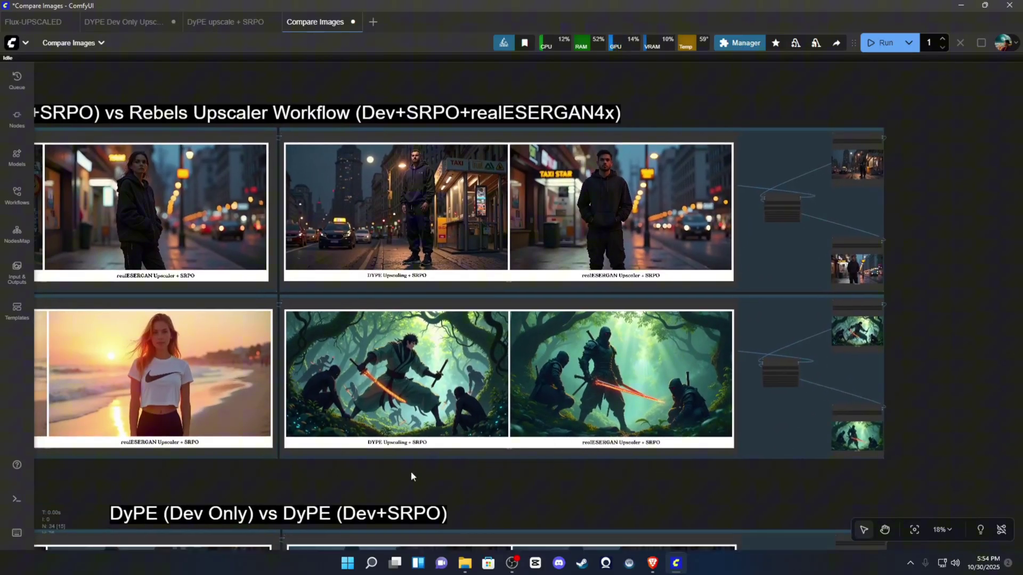
drag(411, 475, 769, 461)
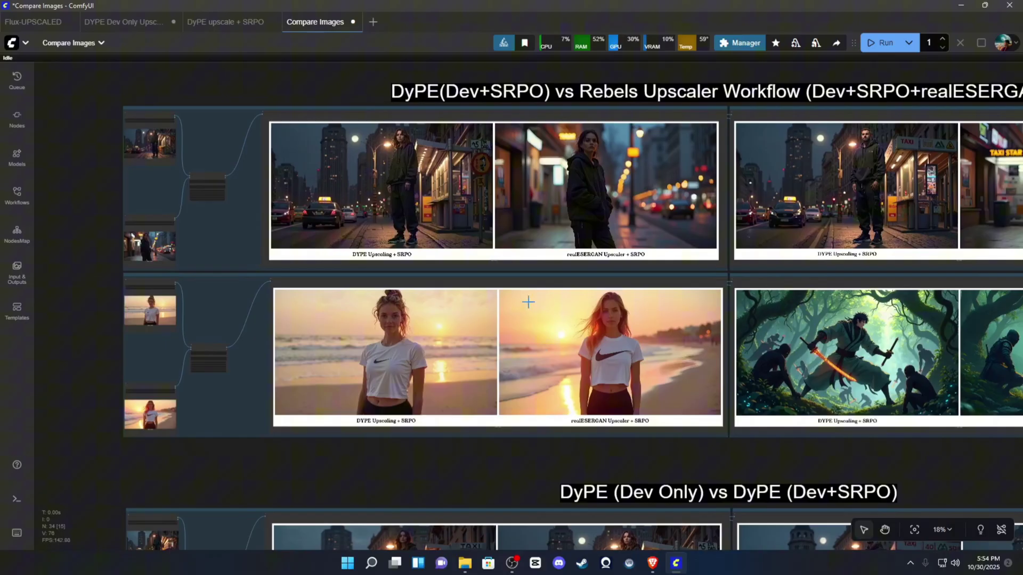
Zoom in and centre the beach sunset comparison pair
scroll(409, 342, up, 9)
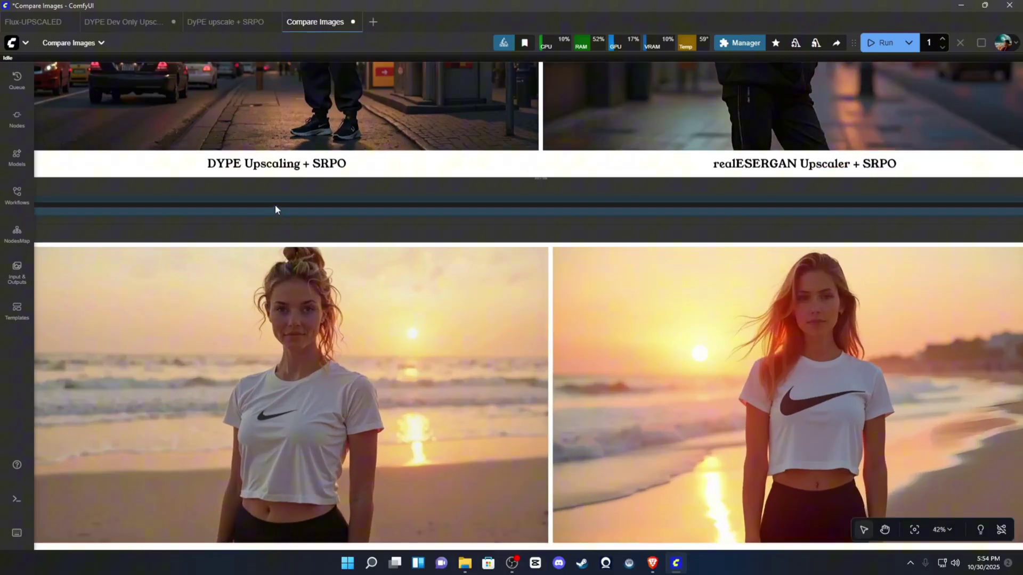
scroll(275, 208, down, 3)
scroll(272, 213, up, 5)
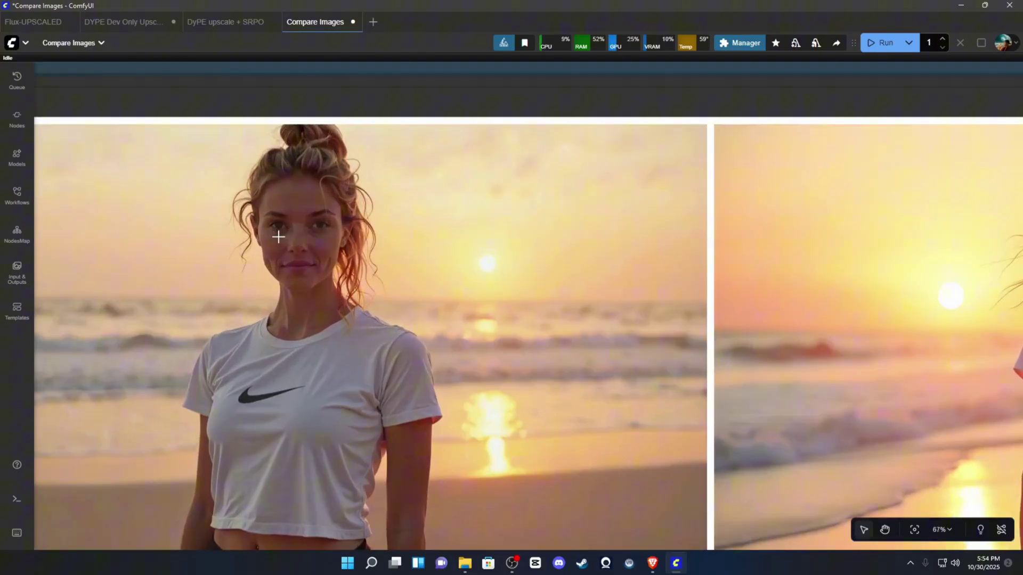
scroll(278, 236, up, 2)
scroll(287, 308, down, 8)
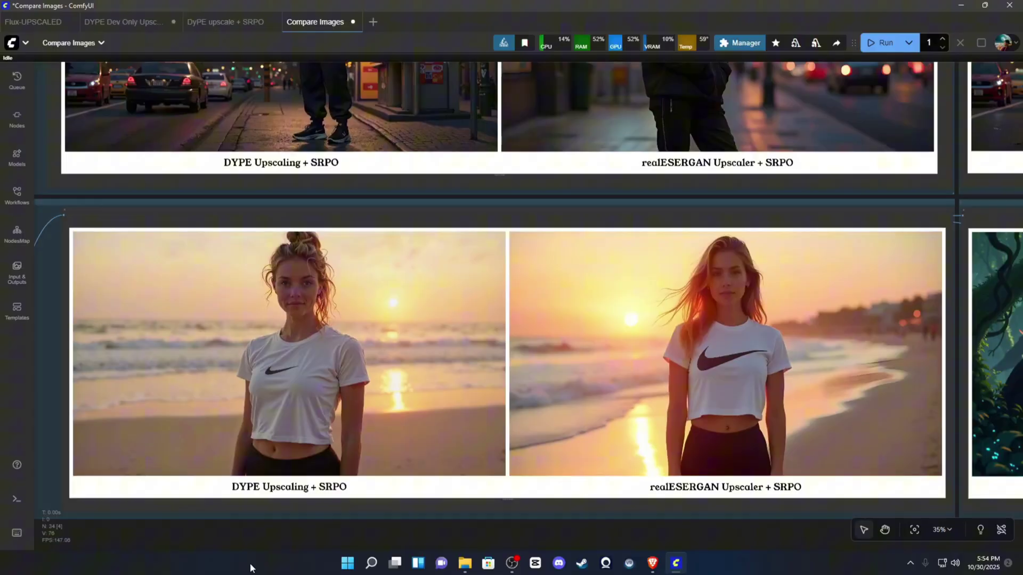
drag(244, 536, 278, 520)
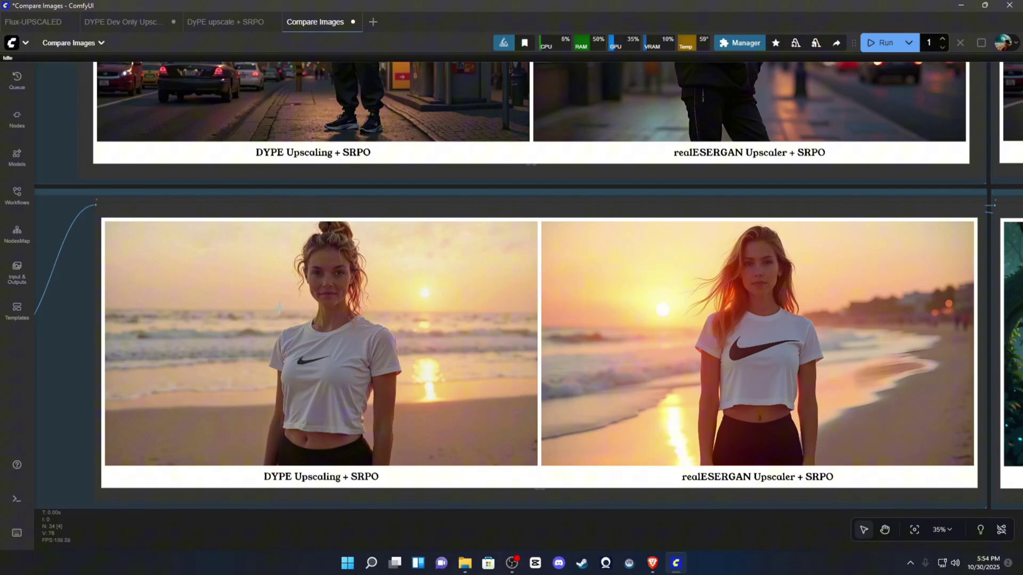
scroll(280, 308, up, 5)
Pan across the left and right beach images to compare their detail
drag(352, 114, 393, 90)
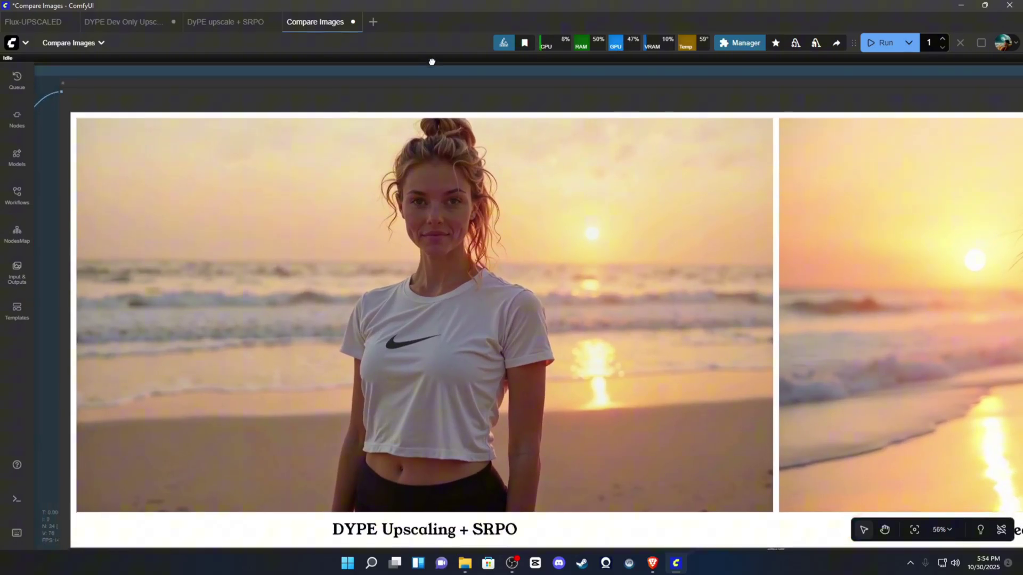
scroll(461, 176, up, 6)
scroll(461, 175, down, 6)
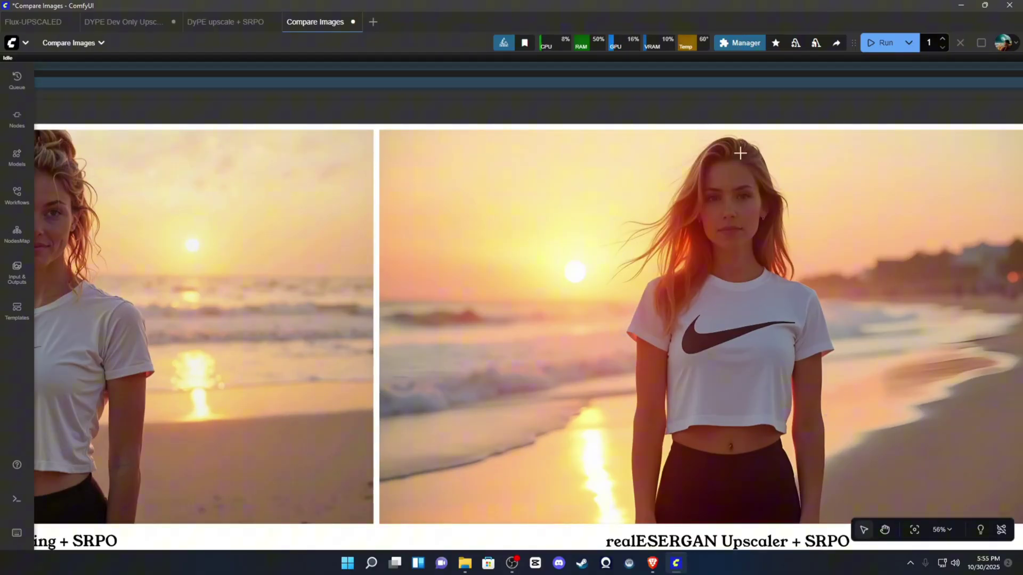
drag(814, 77, 737, 66)
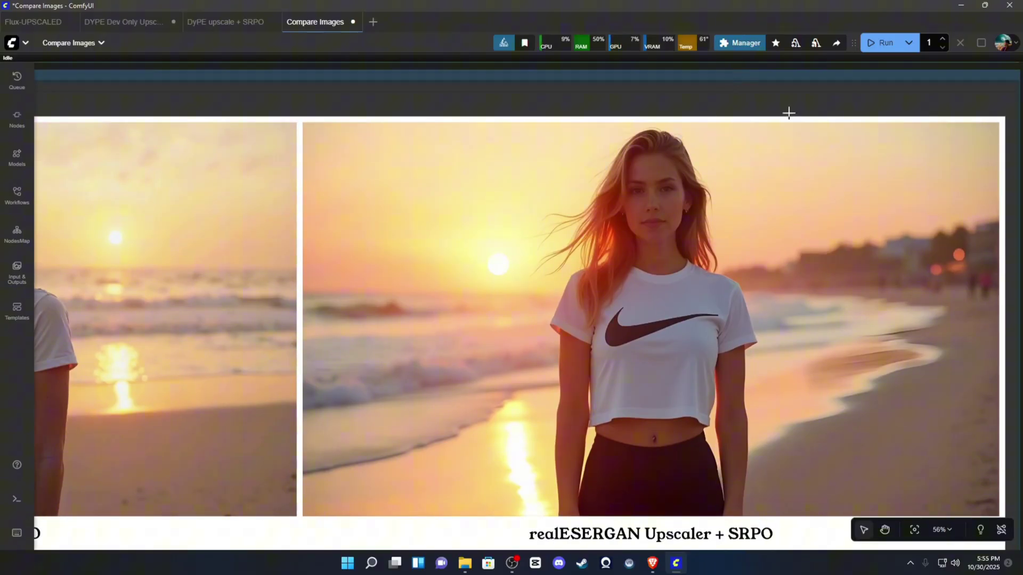
scroll(484, 332, down, 7)
drag(279, 193, 382, 190)
Briefly check the DyPE upscale + SRPO workflow, then return to Compare Images at the jungle ninja pair
click(225, 22)
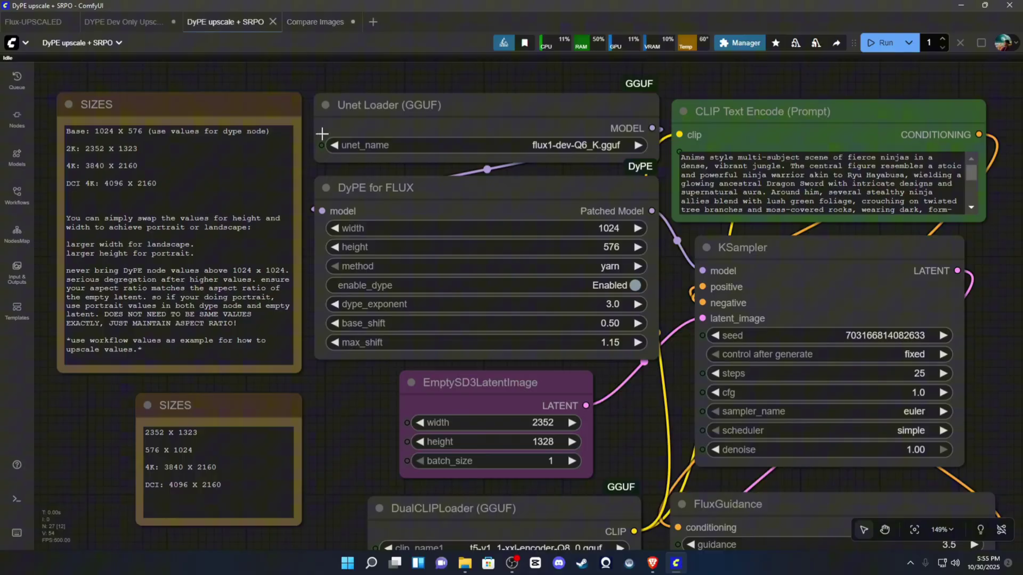
click(315, 22)
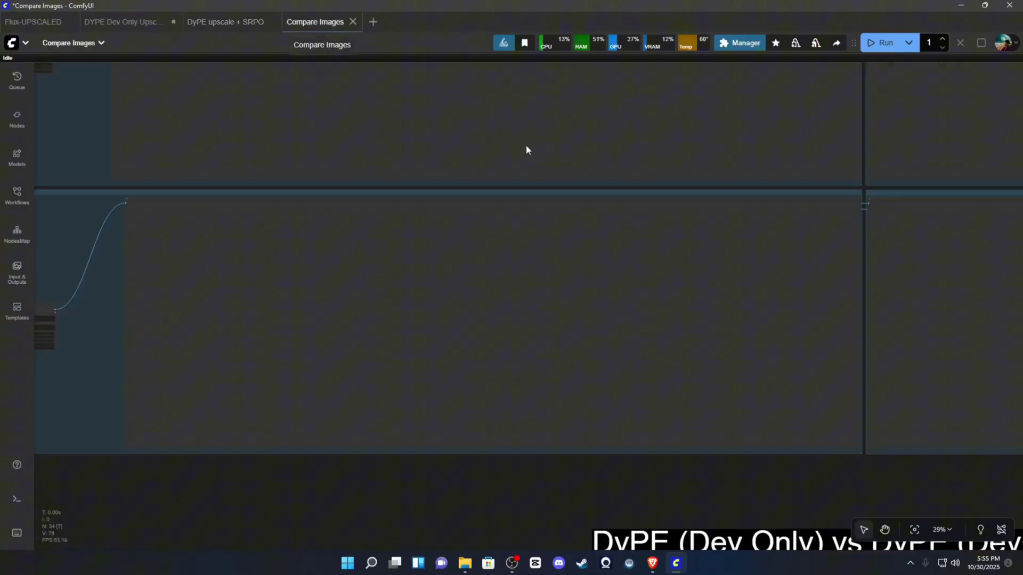
scroll(334, 250, up, 5)
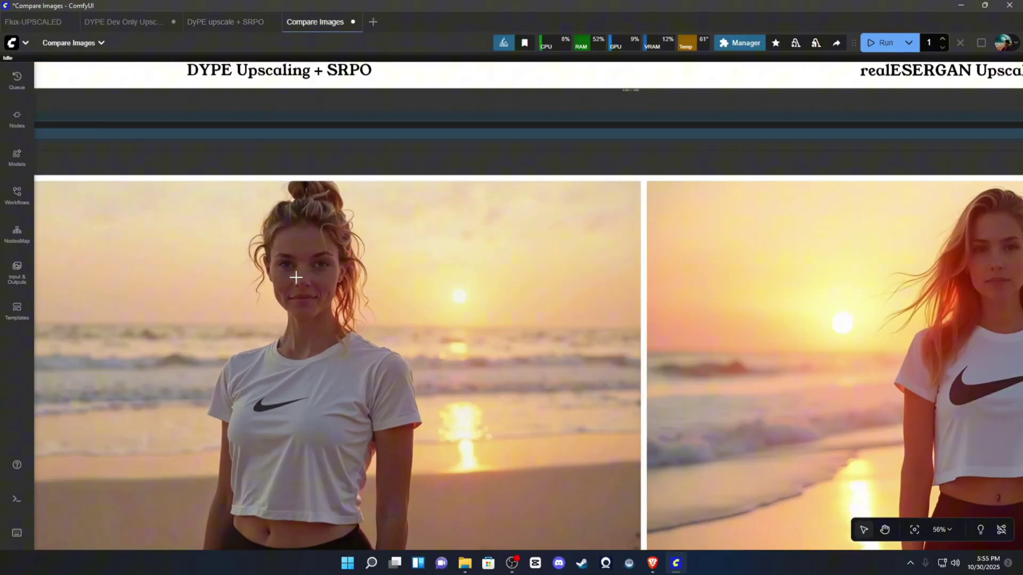
scroll(275, 256, up, 3)
scroll(279, 250, down, 5)
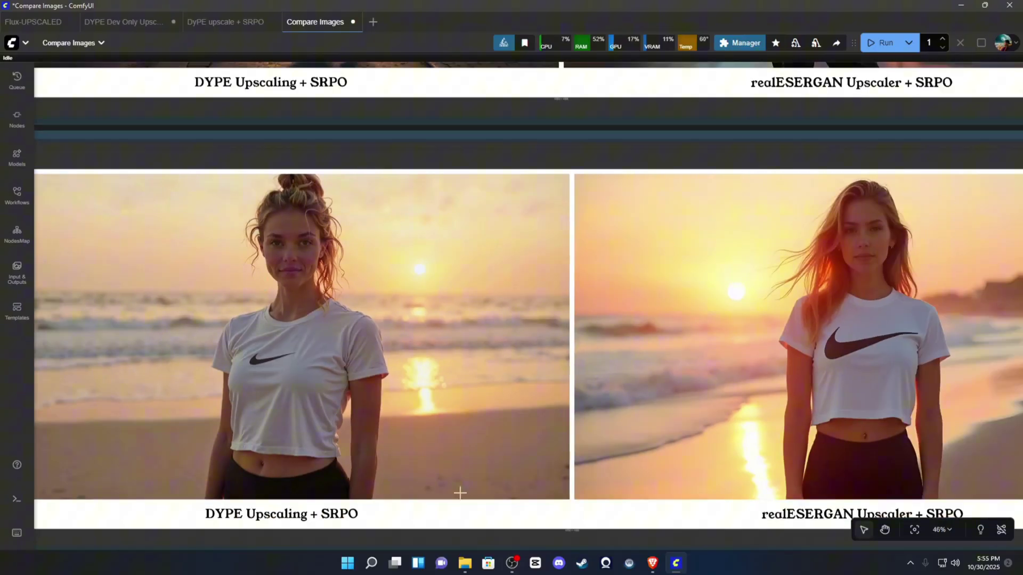
scroll(684, 267, down, 6)
Bring the forest ninja row into view and zoom in on the DYPE Upscaling + SRPO and realESERGAN images
drag(726, 450, 37, 421)
scroll(442, 248, up, 5)
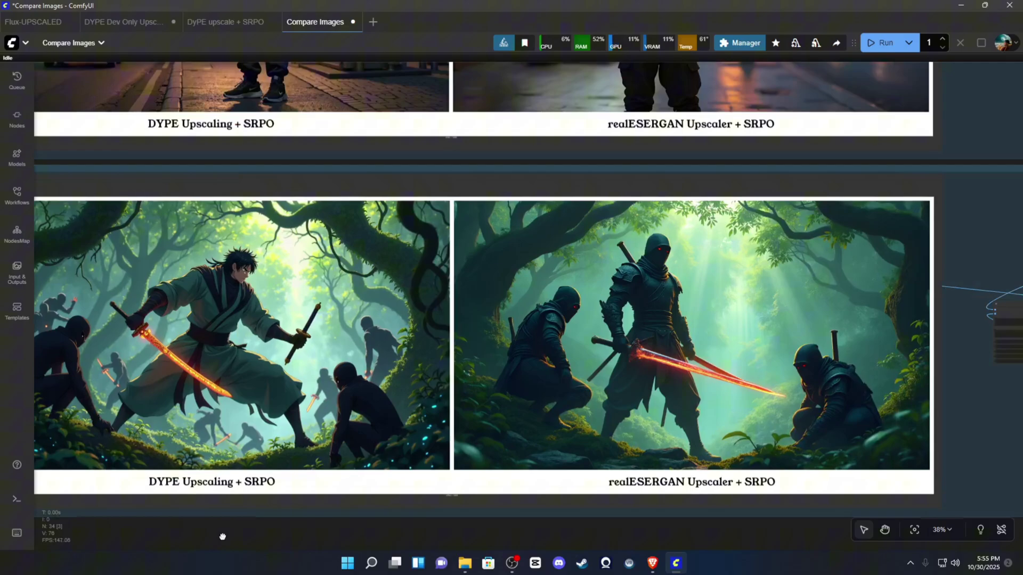
drag(223, 537, 311, 517)
drag(520, 526, 475, 525)
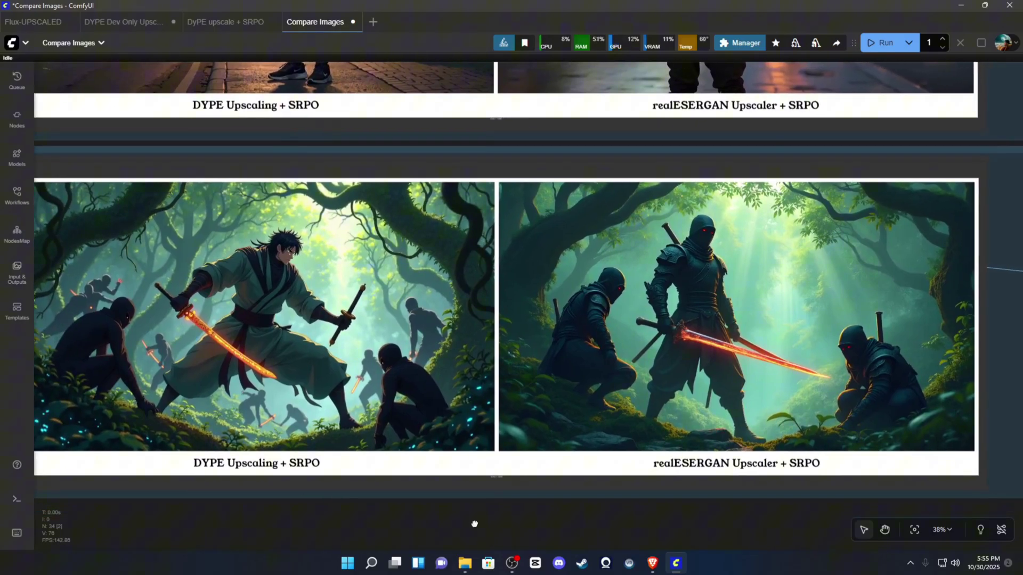
scroll(264, 290, up, 3)
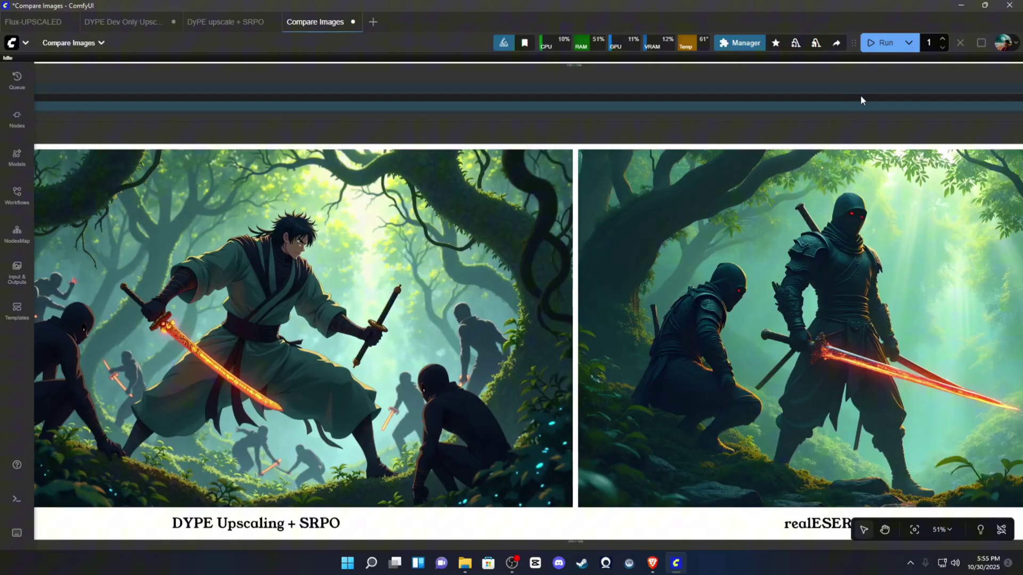
drag(779, 257, 598, 226)
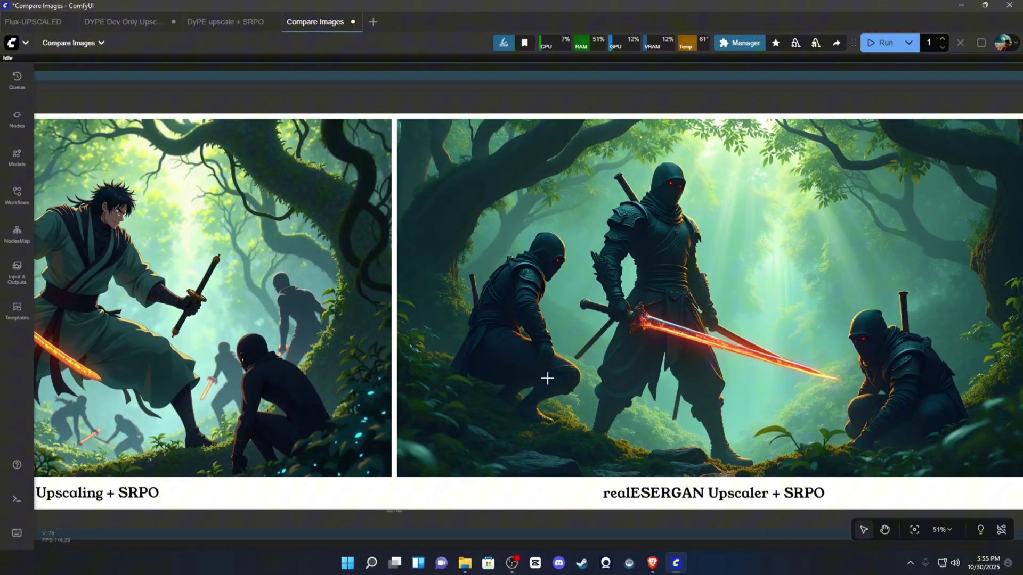
scroll(421, 106, down, 1)
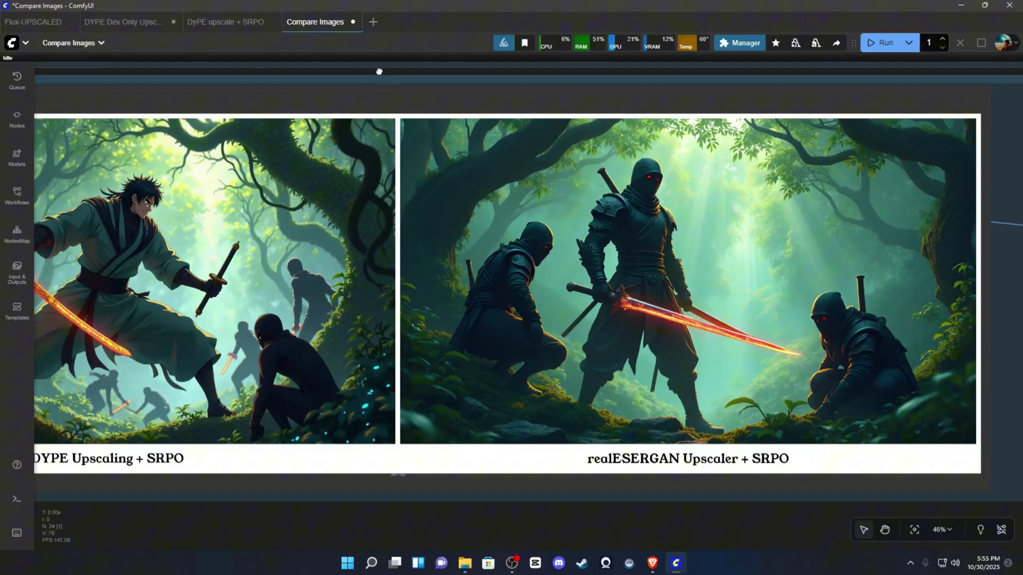
Zoom back out to show both forest images, their captions, and the neighbouring night street row
drag(379, 71, 429, 79)
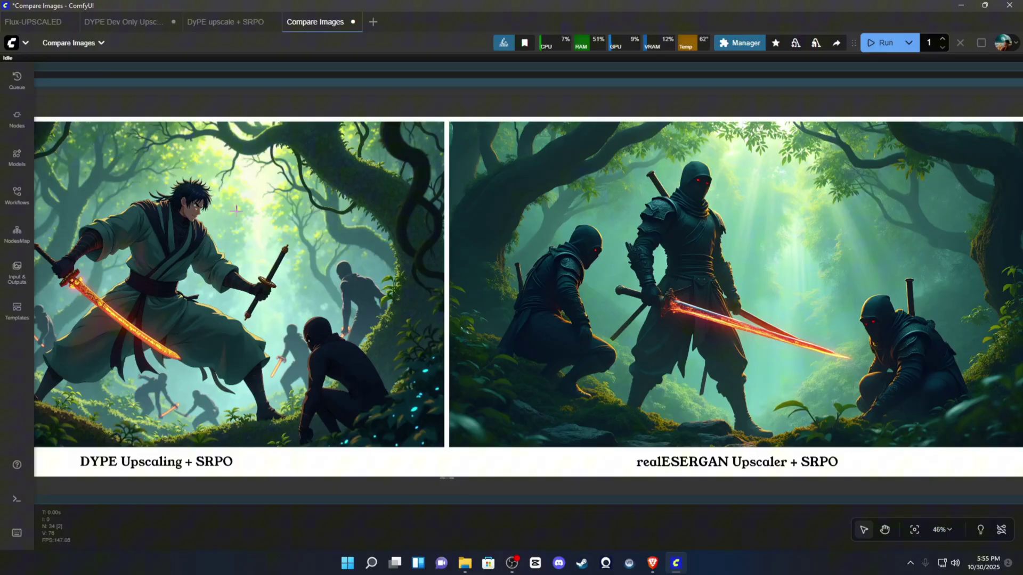
scroll(417, 204, up, 5)
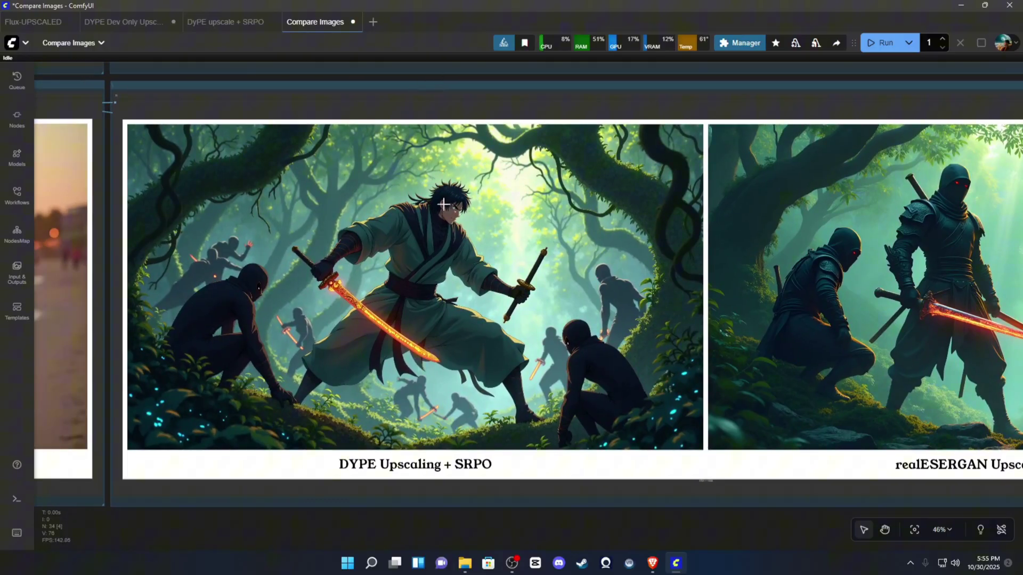
scroll(362, 275, down, 2)
scroll(283, 318, up, 2)
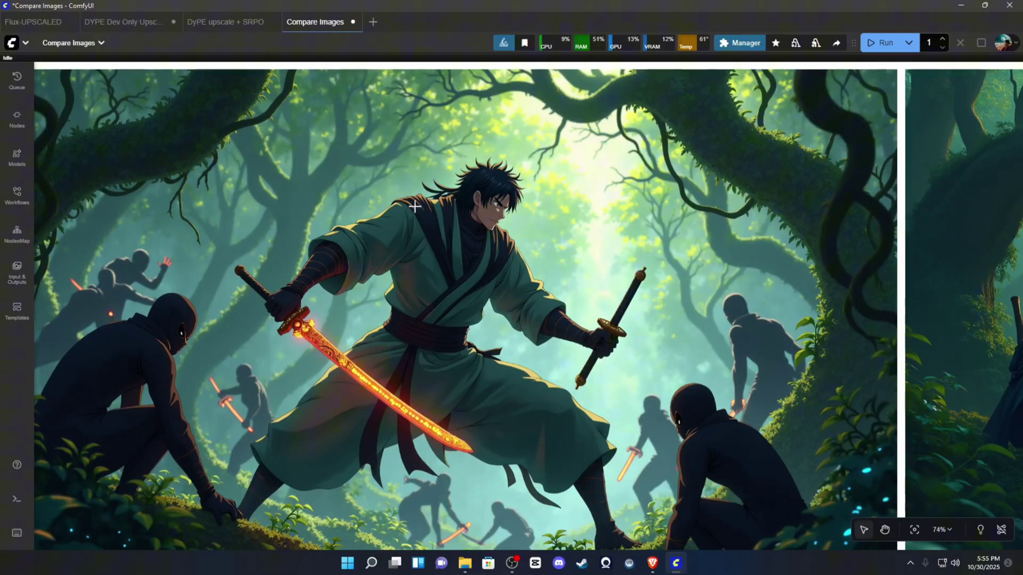
scroll(450, 424, down, 5)
drag(433, 141, 370, 163)
scroll(358, 174, down, 4)
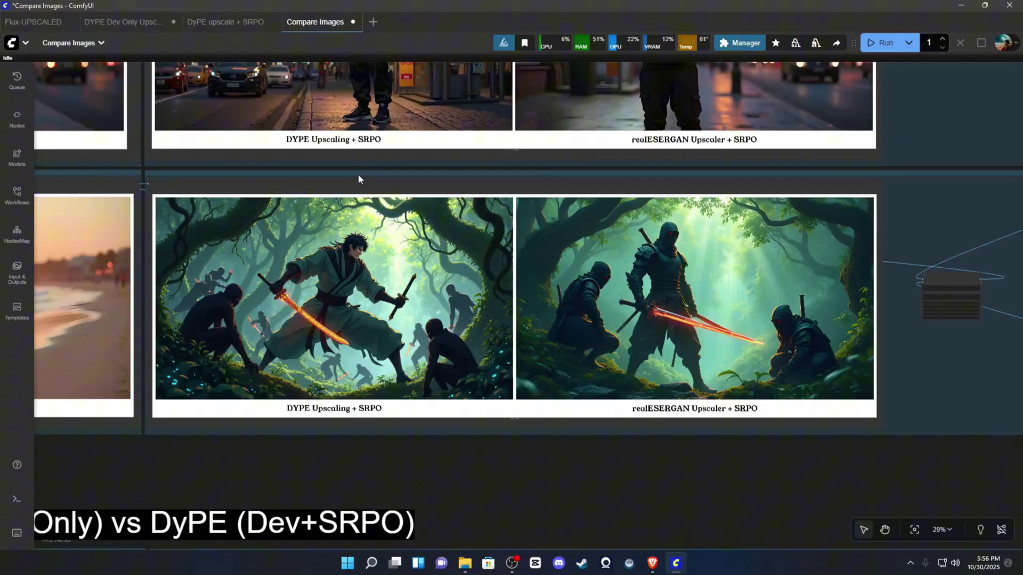
Pan up to the DyPE (Dev Only) vs DyPE (Dev+SRPO) group and centre its night-street pair
drag(265, 402, 439, 264)
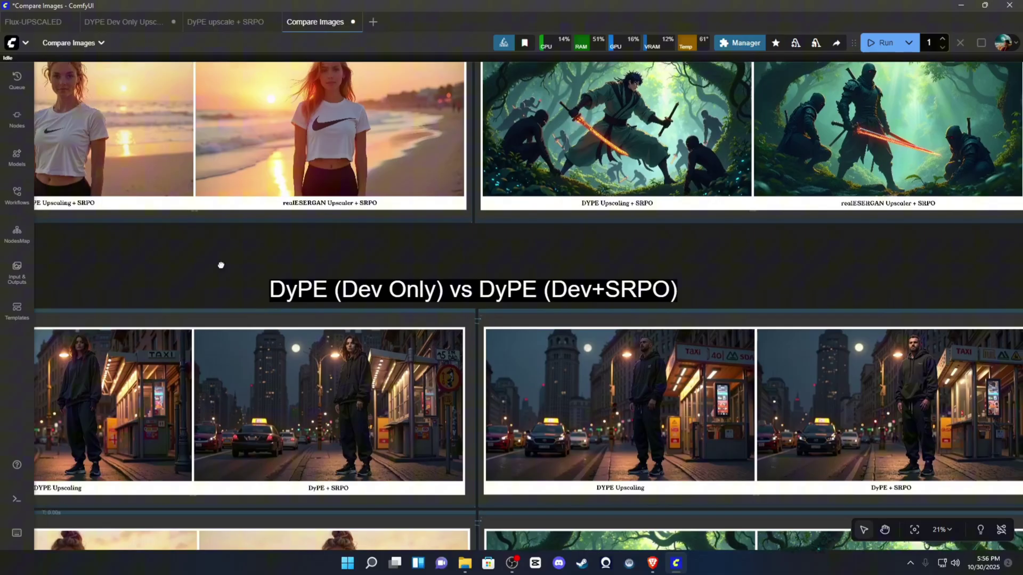
drag(222, 265, 165, 87)
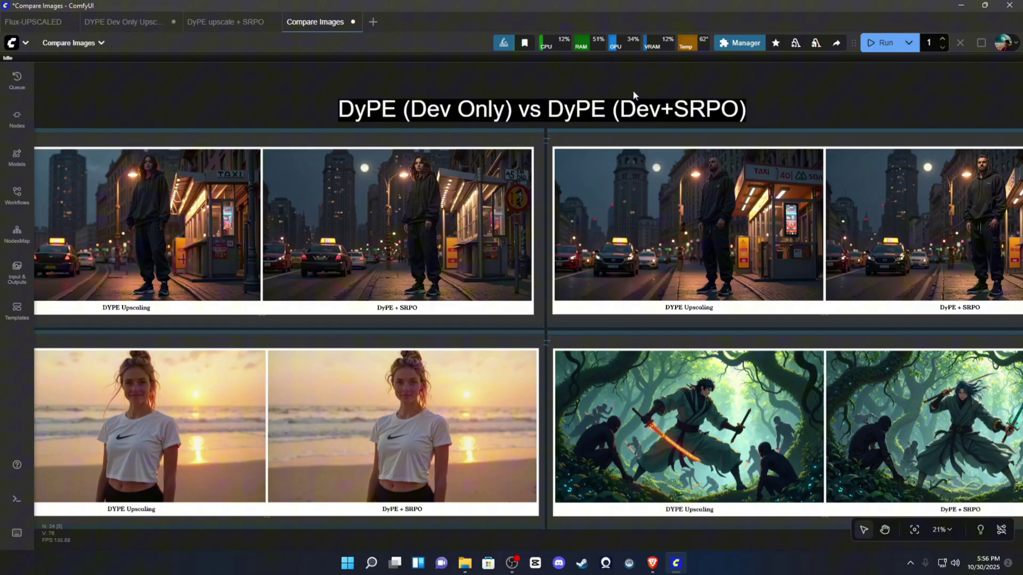
scroll(375, 98, up, 6)
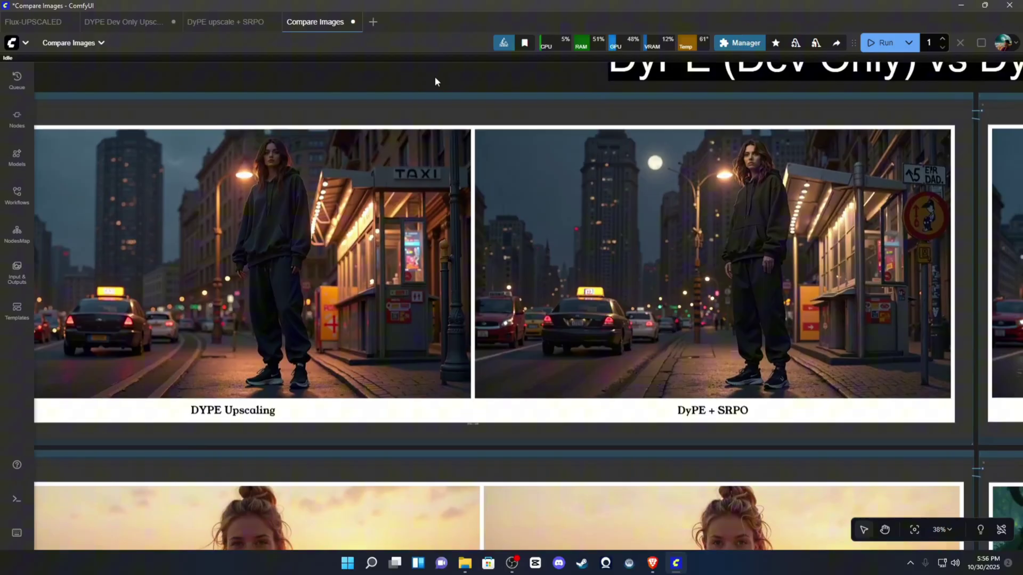
drag(434, 75, 447, 76)
drag(344, 95, 390, 80)
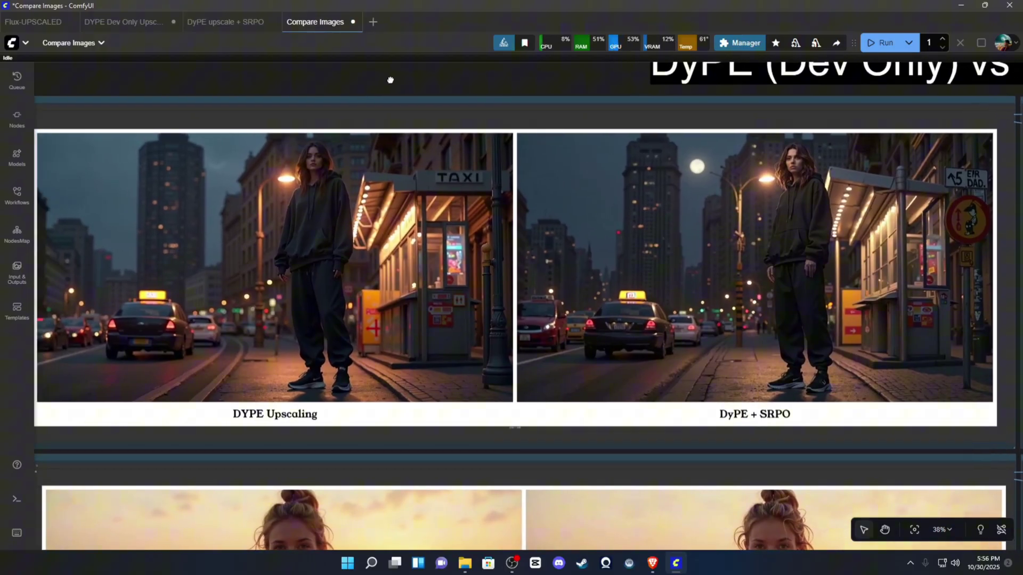
scroll(245, 73, down, 3)
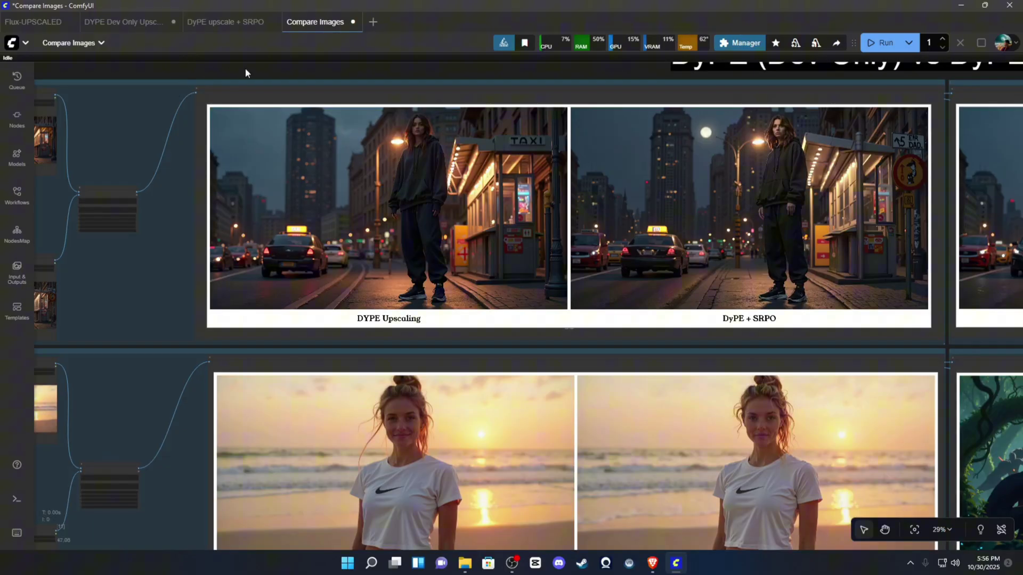
Zoom in on the woman's face in the DYPE Upscaling night-street image
scroll(372, 133, up, 11)
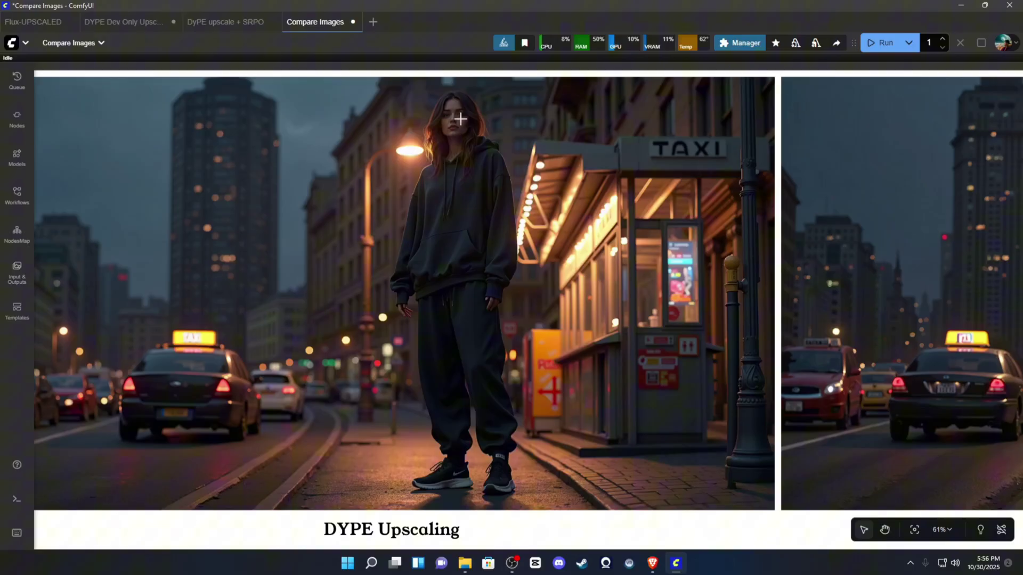
scroll(444, 134, up, 10)
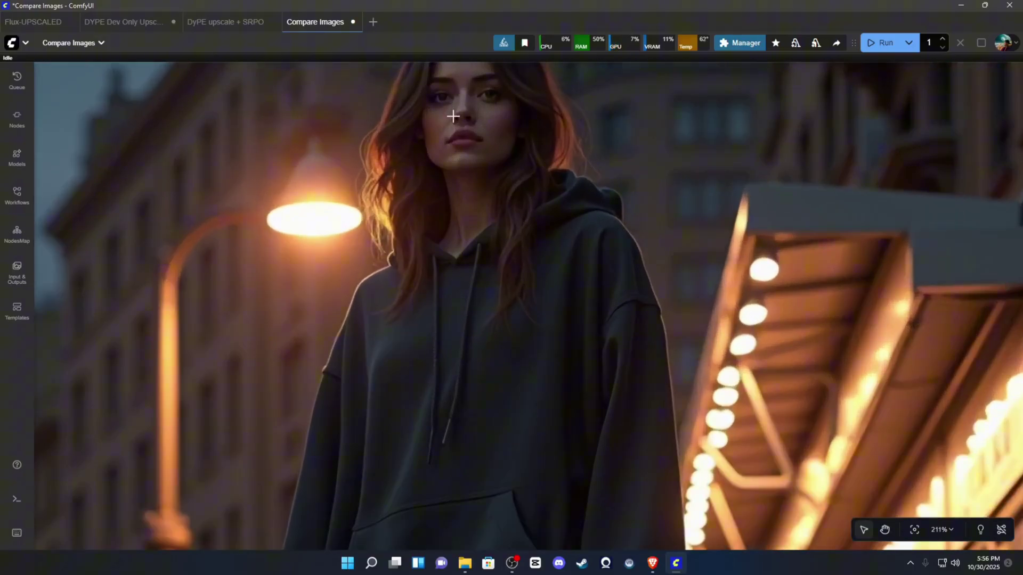
scroll(458, 116, down, 3)
scroll(530, 277, down, 17)
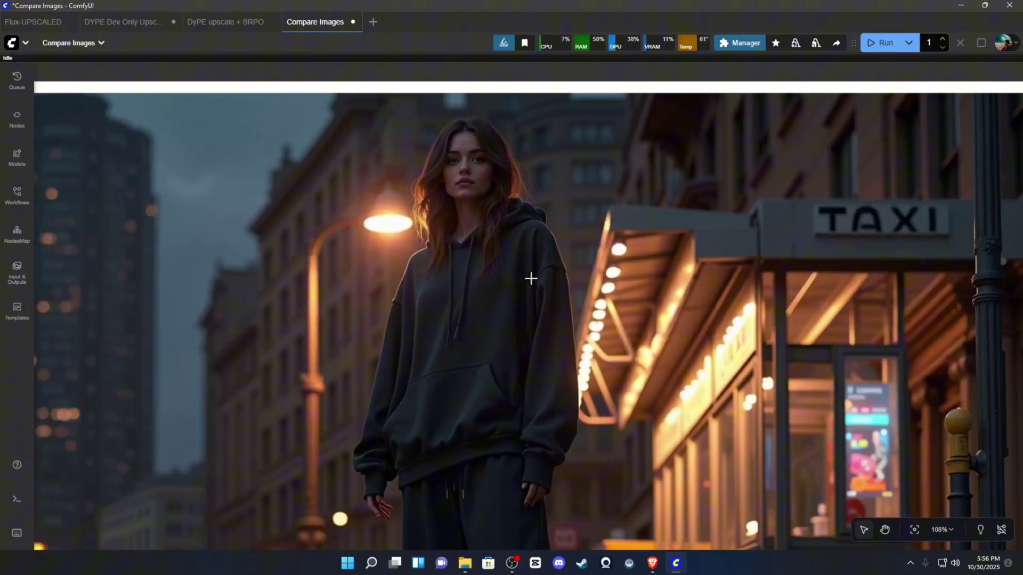
Zoom into the woman's face and hoodie in the DyPE + SRPO street image
drag(758, 190, 273, 96)
scroll(603, 200, up, 8)
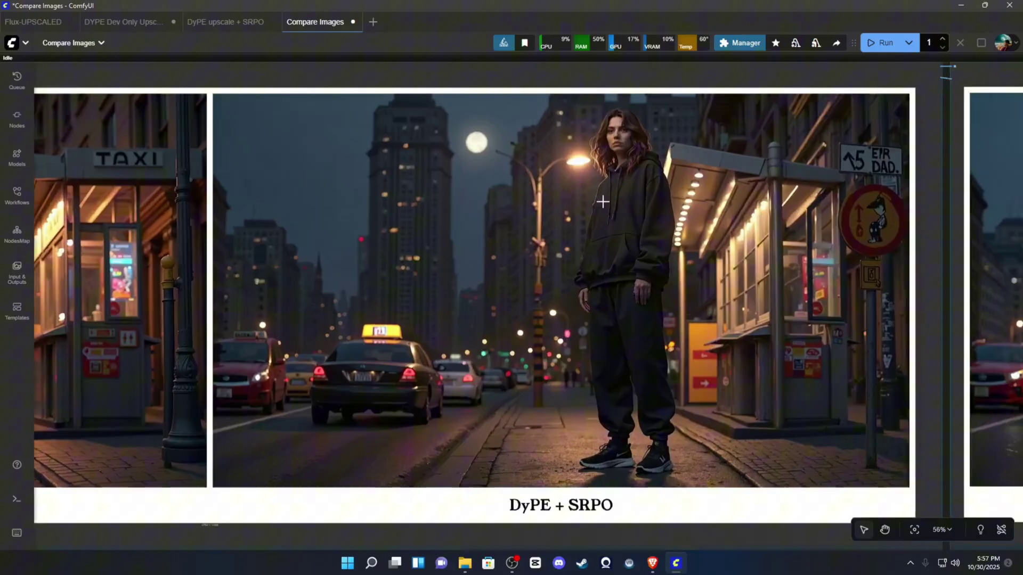
scroll(648, 254, up, 5)
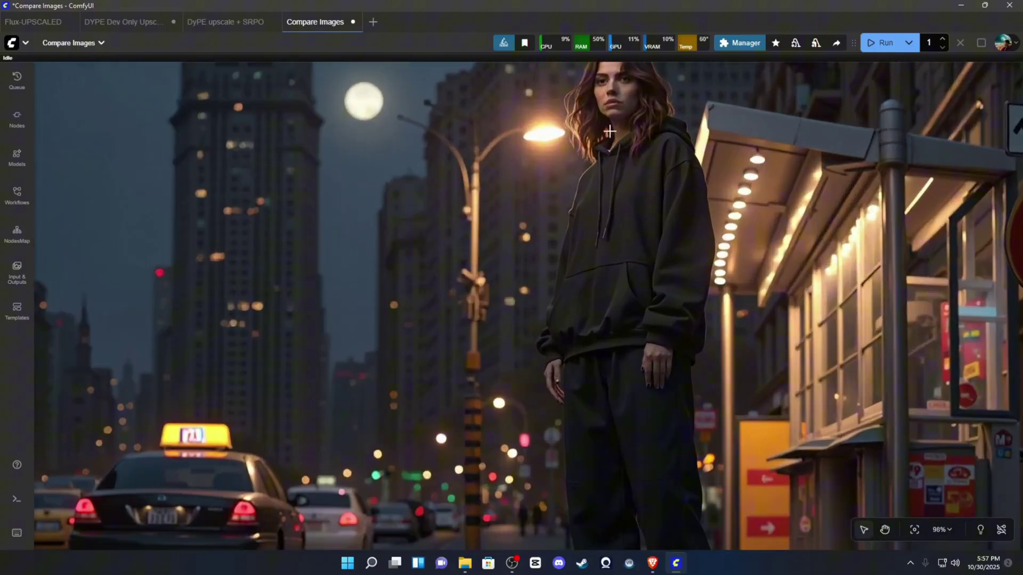
scroll(579, 123, up, 8)
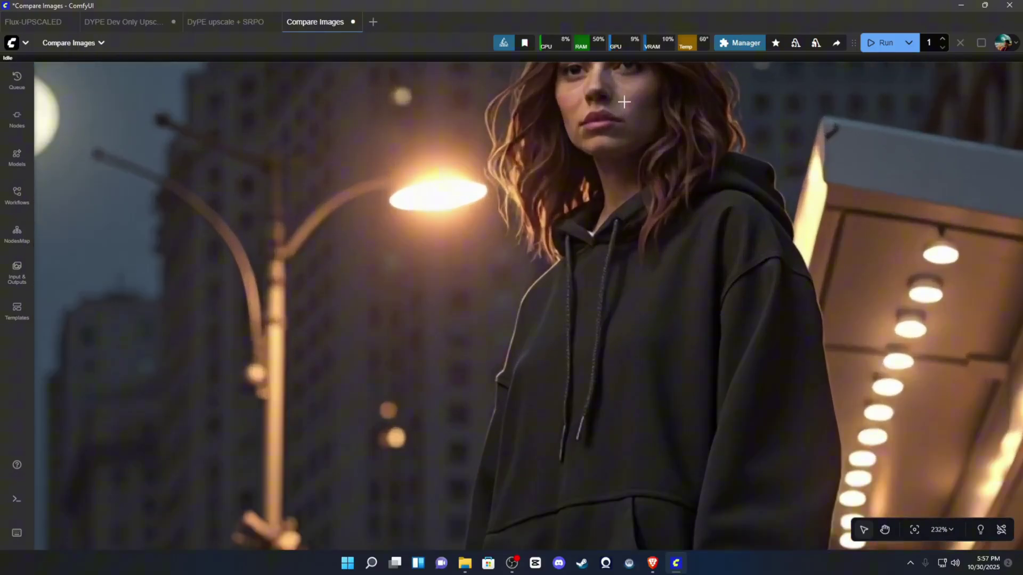
scroll(637, 157, down, 20)
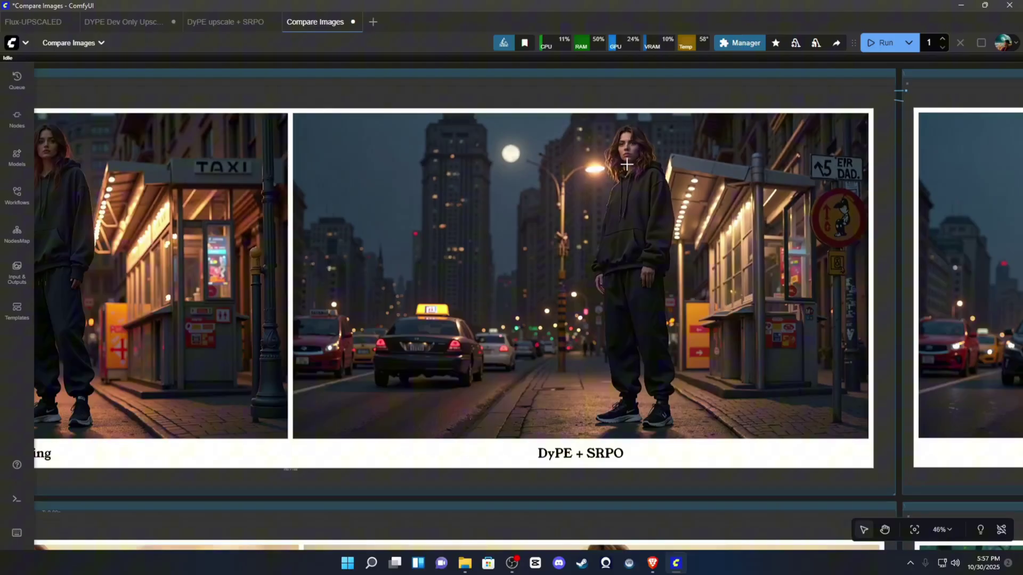
scroll(369, 130, up, 20)
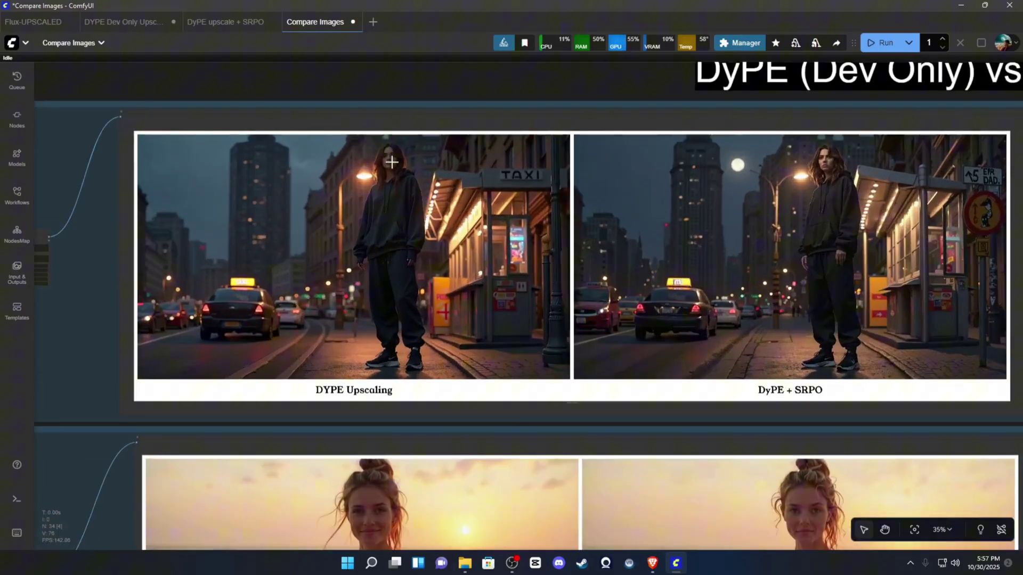
scroll(369, 130, up, 4)
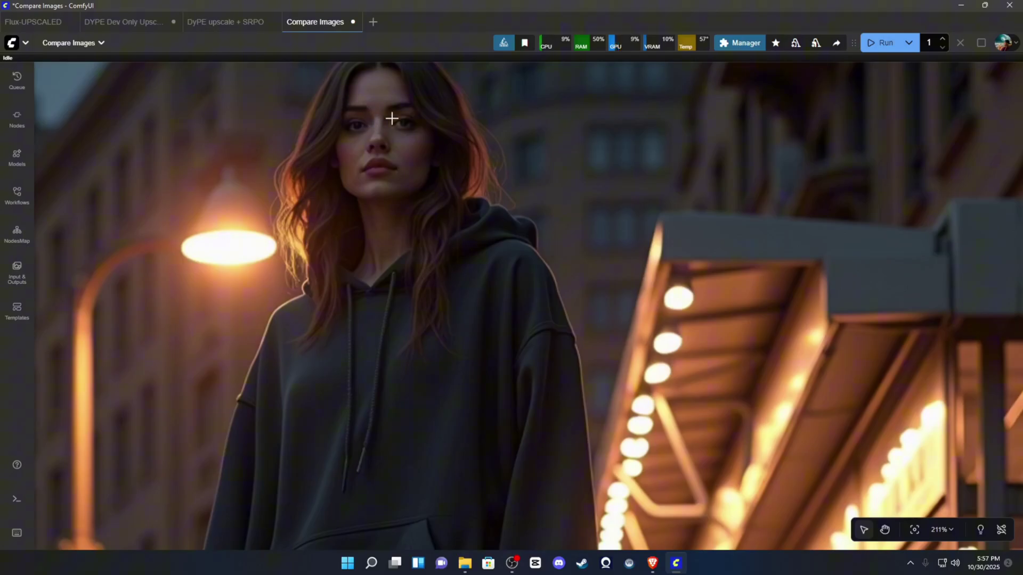
scroll(370, 255, down, 6)
scroll(372, 399, down, 2)
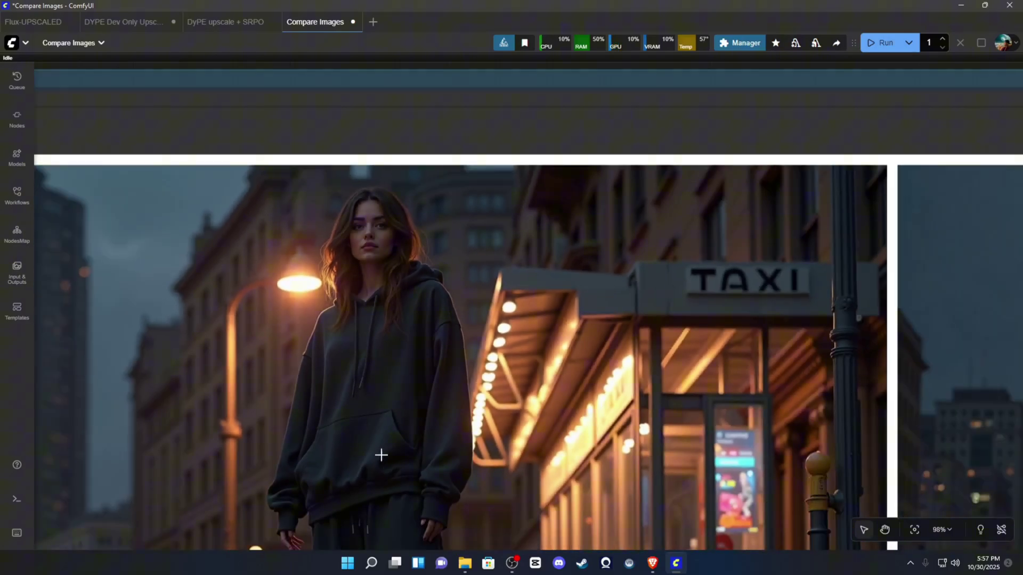
scroll(389, 74, down, 7)
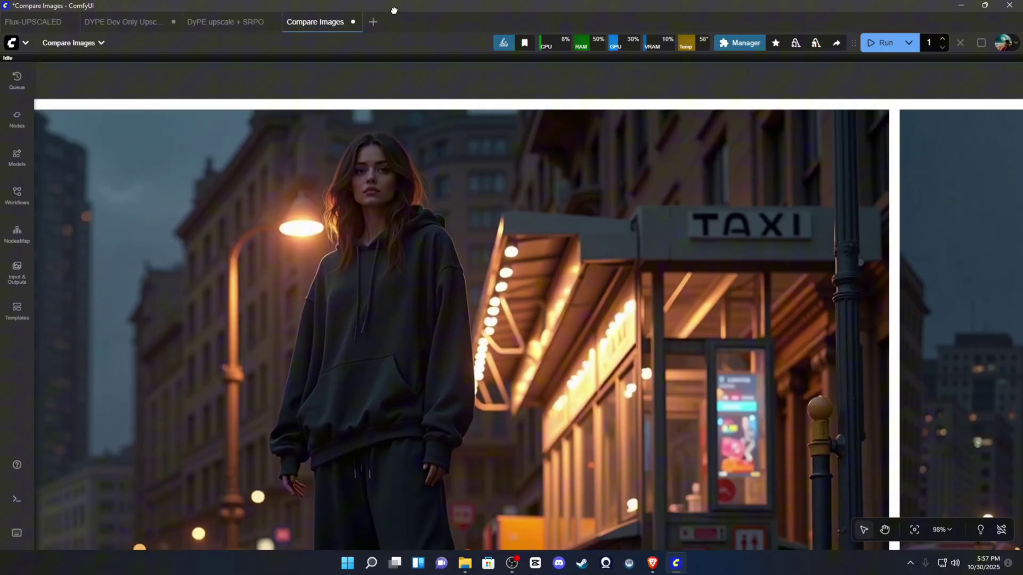
Keep comparing hoodie details, then scroll across to the man's taxi-street comparison
scroll(393, 269, up, 12)
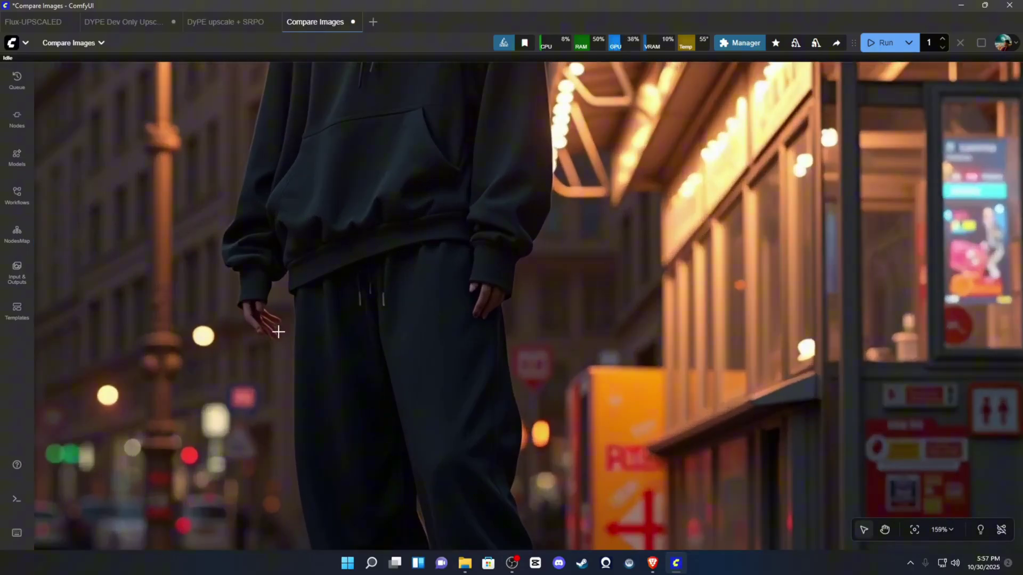
scroll(278, 331, down, 12)
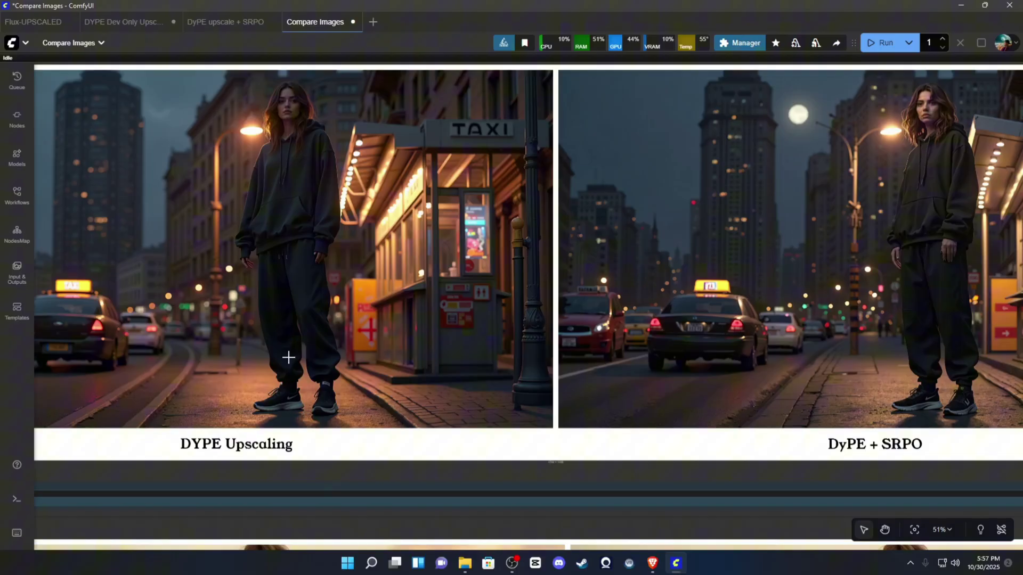
scroll(296, 130, down, 5)
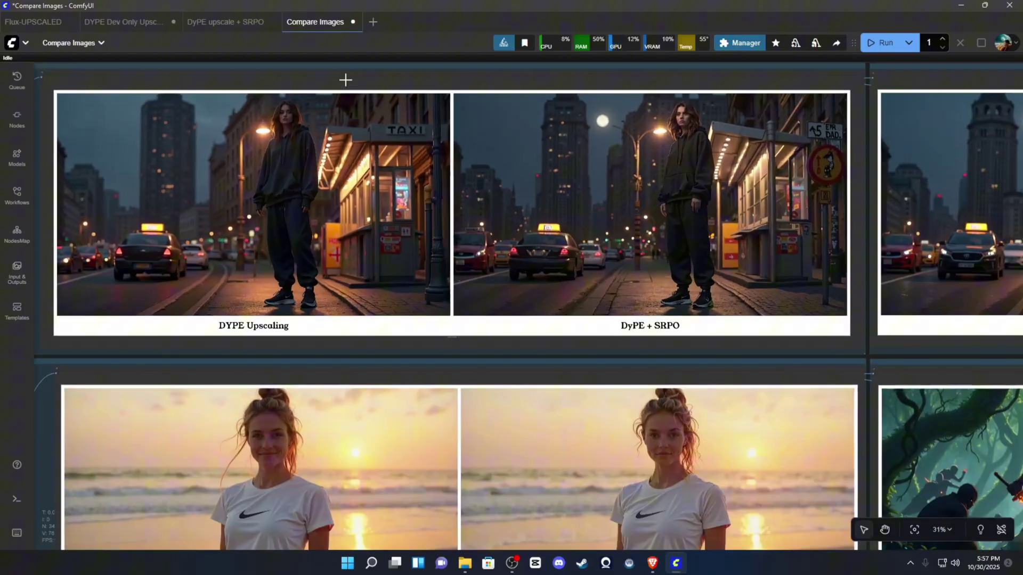
scroll(345, 80, up, 17)
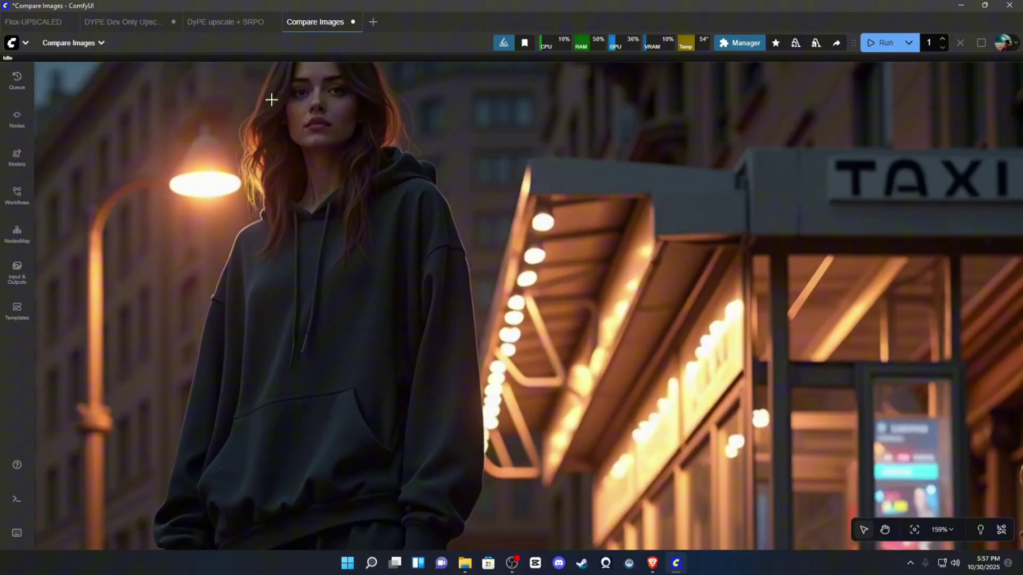
scroll(269, 104, down, 17)
scroll(479, 106, down, 3)
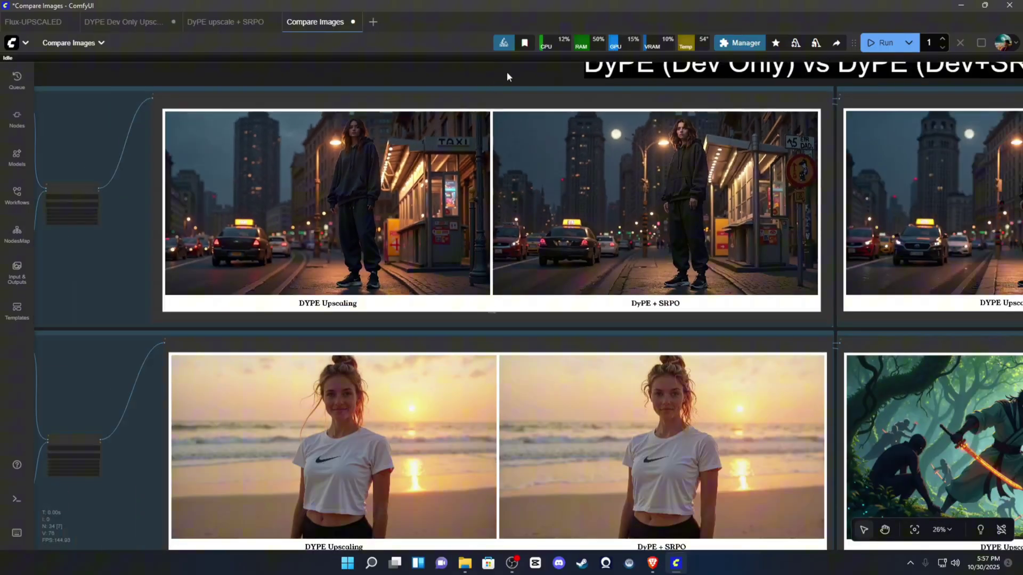
scroll(486, 137, up, 16)
scroll(501, 125, up, 3)
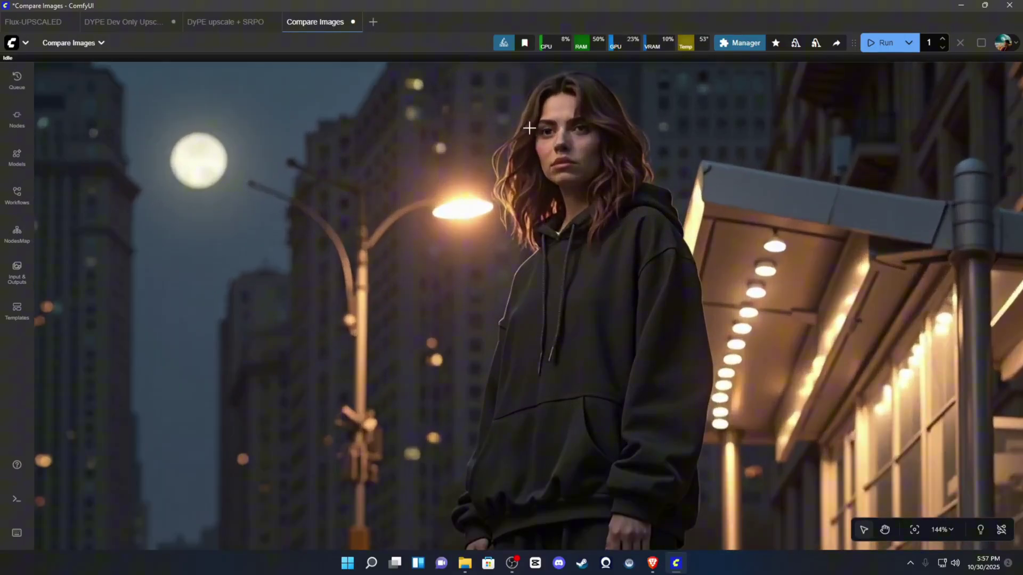
scroll(489, 177, down, 16)
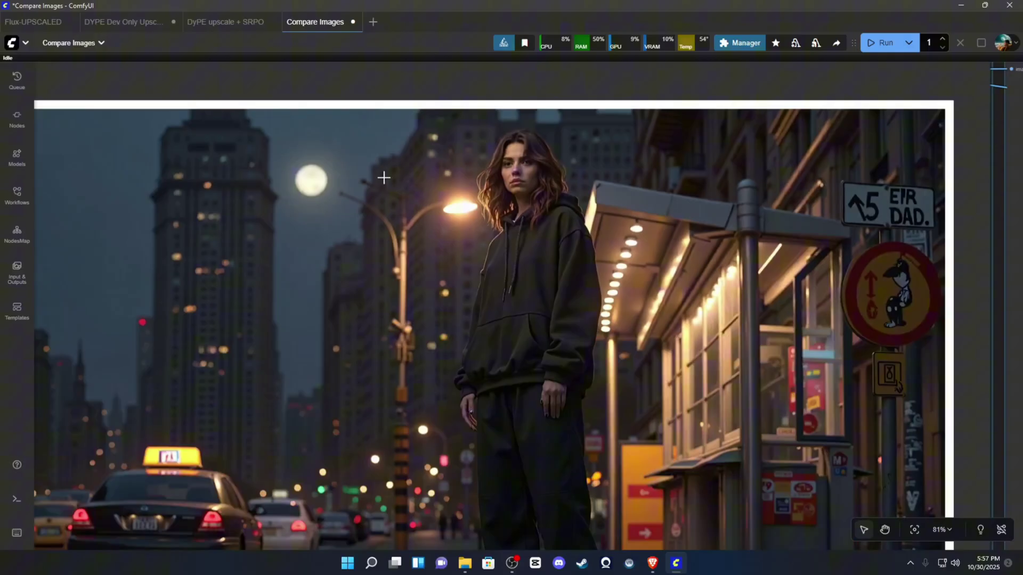
scroll(210, 79, right, 8)
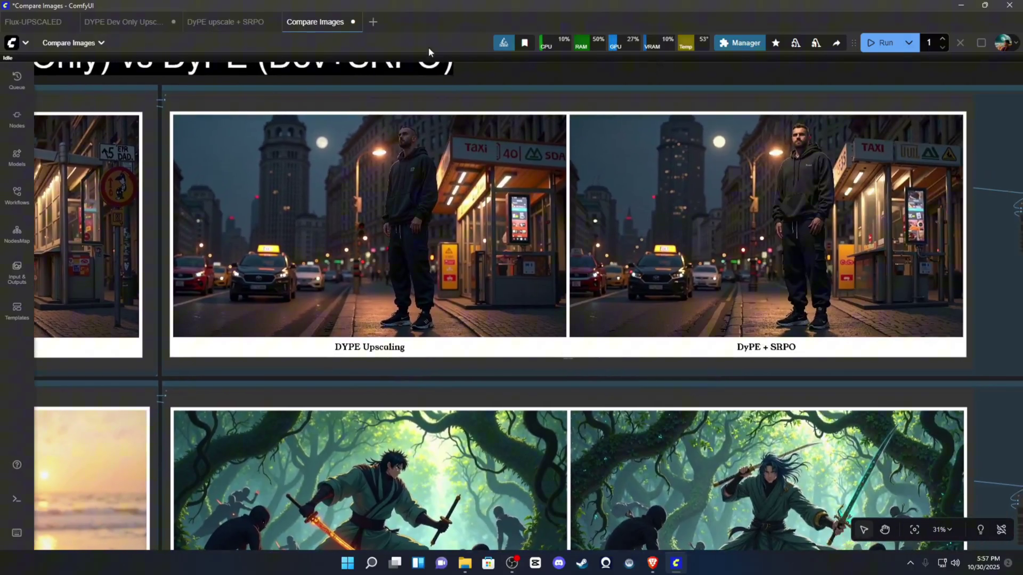
scroll(487, 103, up, 5)
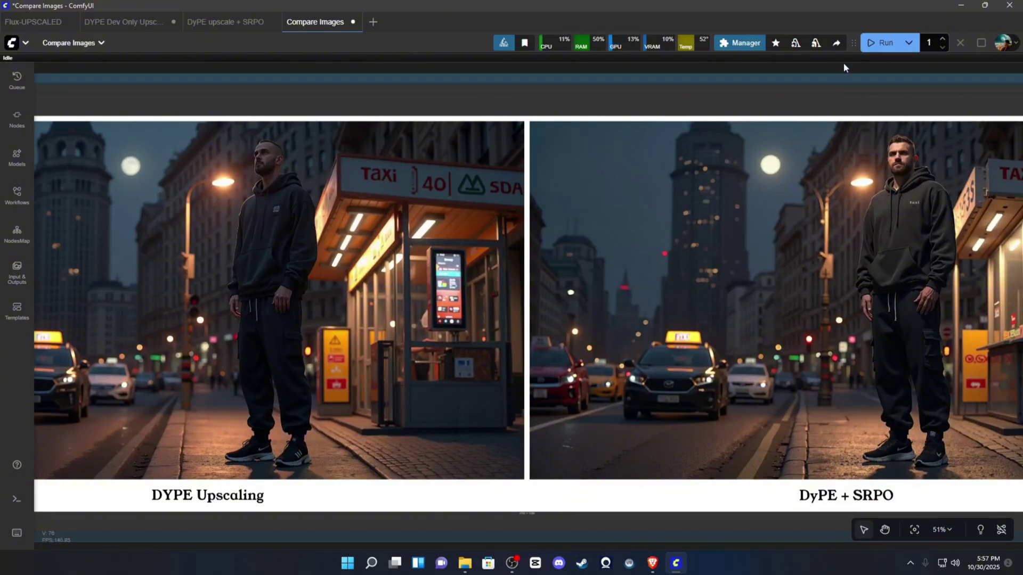
scroll(746, 118, down, 4)
drag(714, 79, 598, 64)
scroll(716, 141, up, 7)
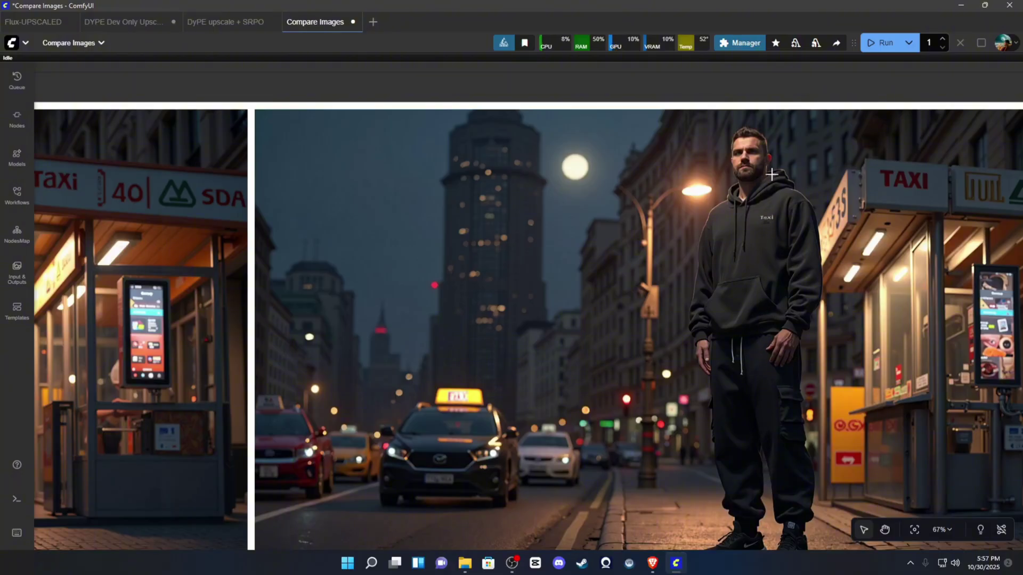
scroll(750, 147, up, 6)
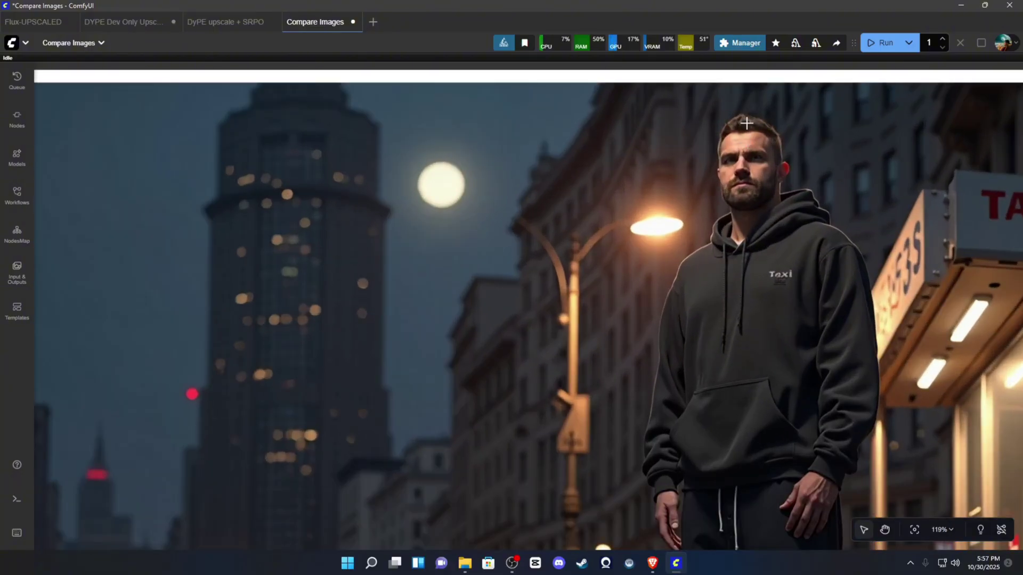
scroll(724, 211, down, 10)
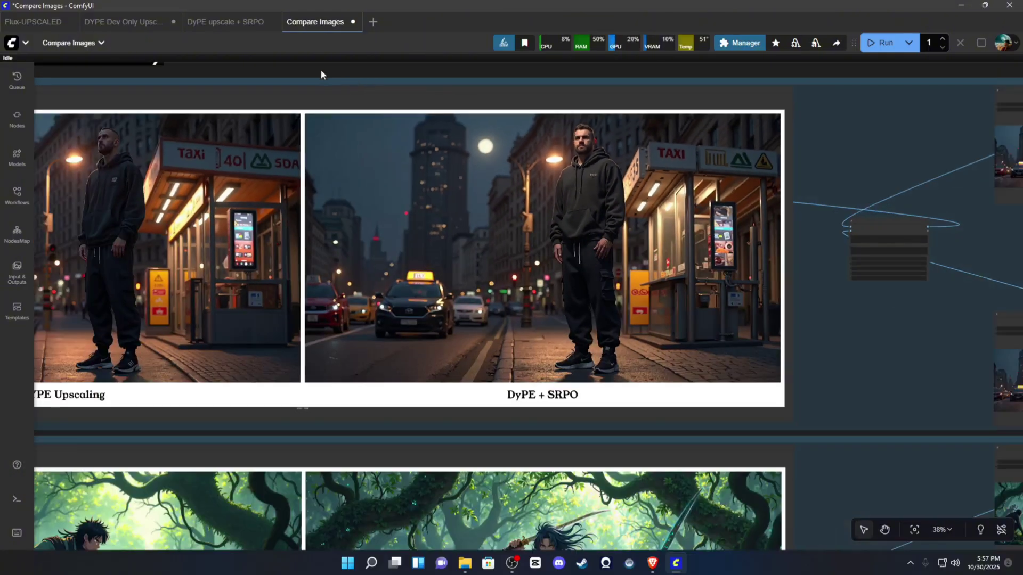
scroll(468, 84, up, 3)
scroll(467, 147, up, 6)
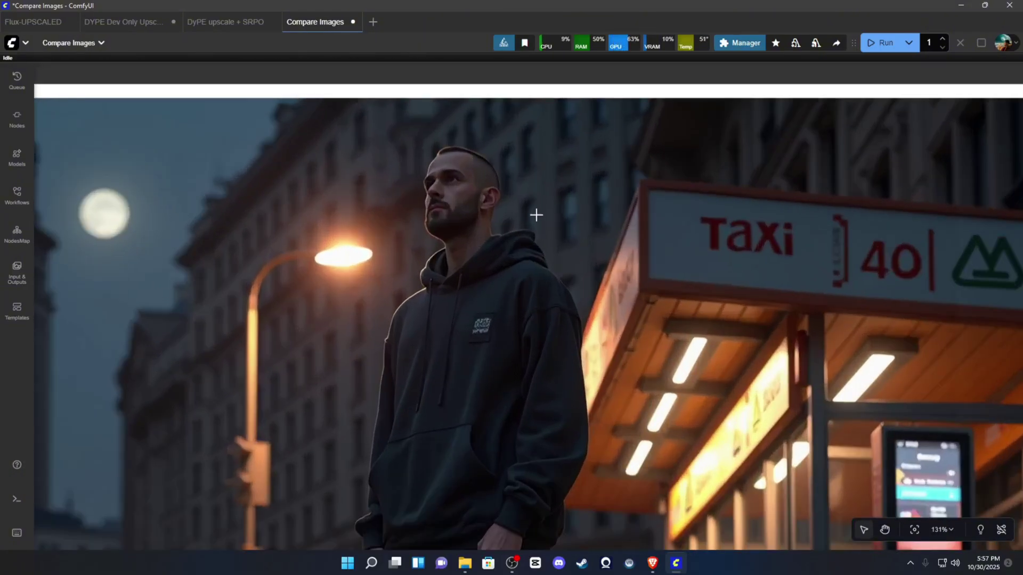
scroll(466, 212, down, 1)
scroll(448, 215, down, 7)
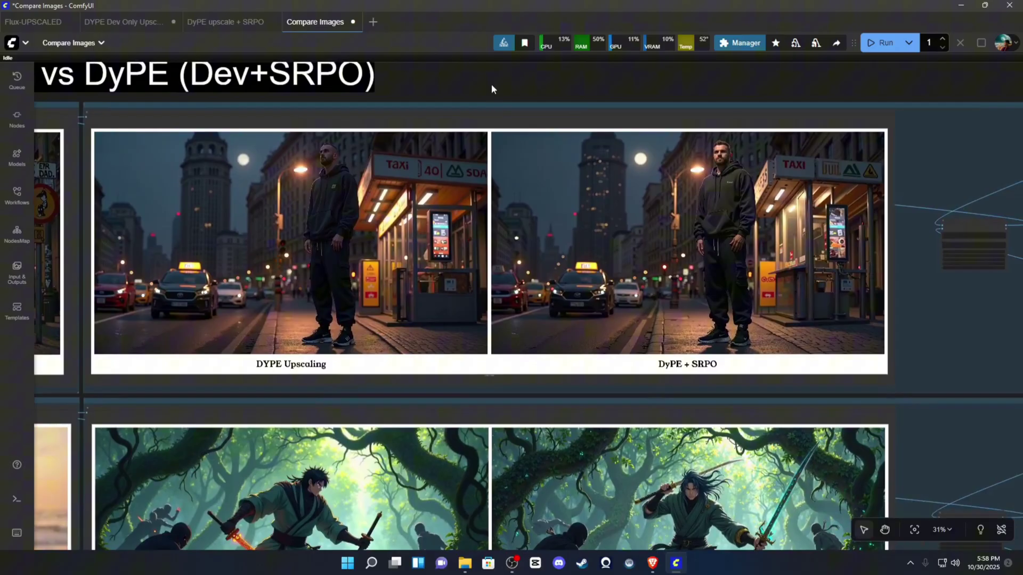
drag(491, 85, 595, 1)
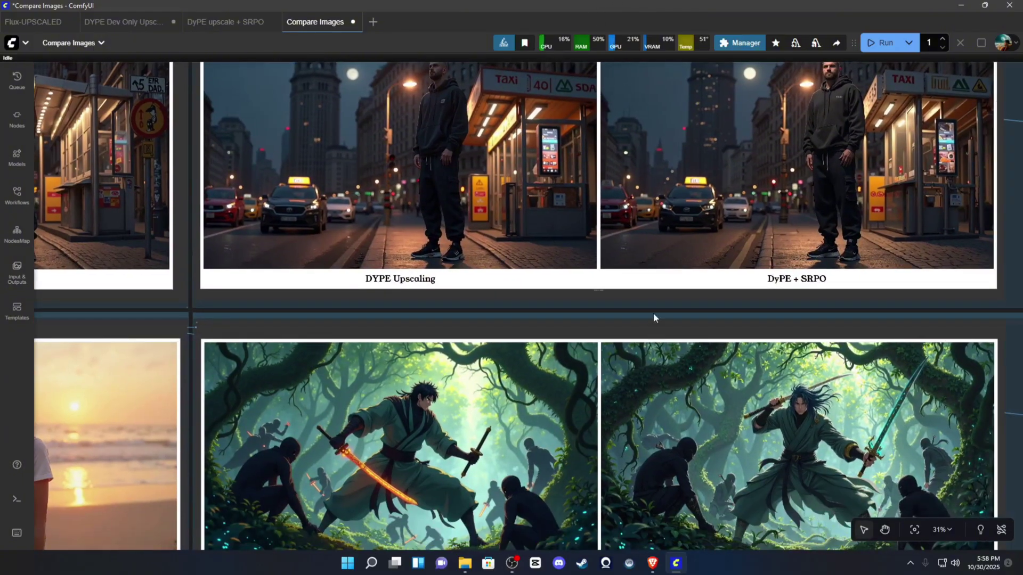
scroll(526, 315, left, 10)
scroll(525, 315, down, 3)
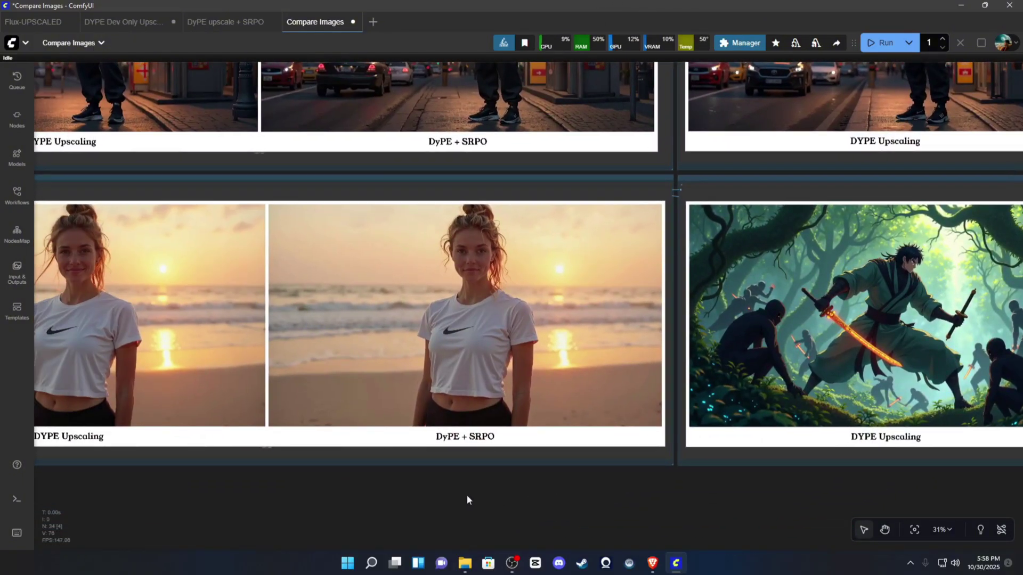
scroll(468, 495, left, 6)
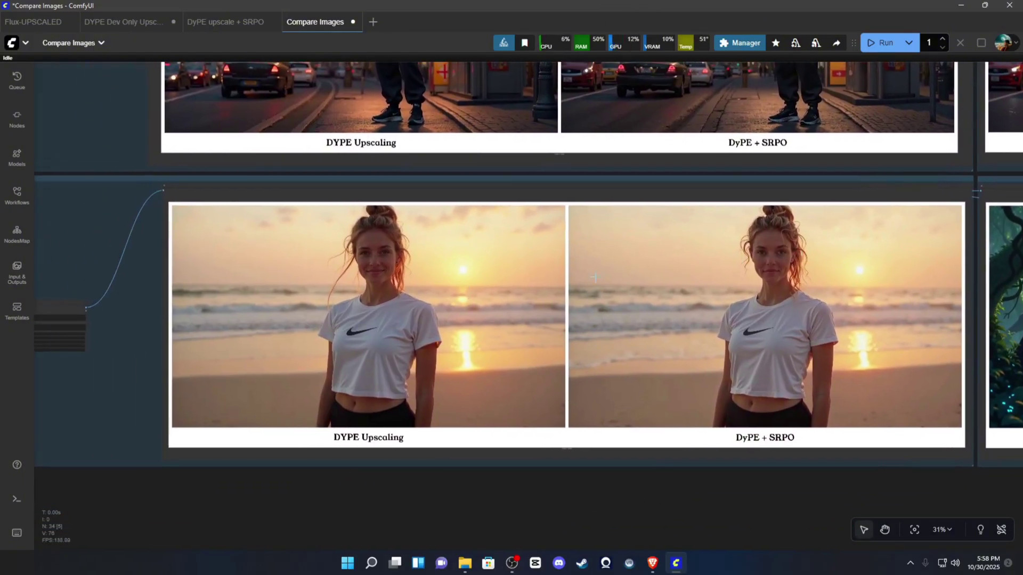
scroll(394, 266, up, 5)
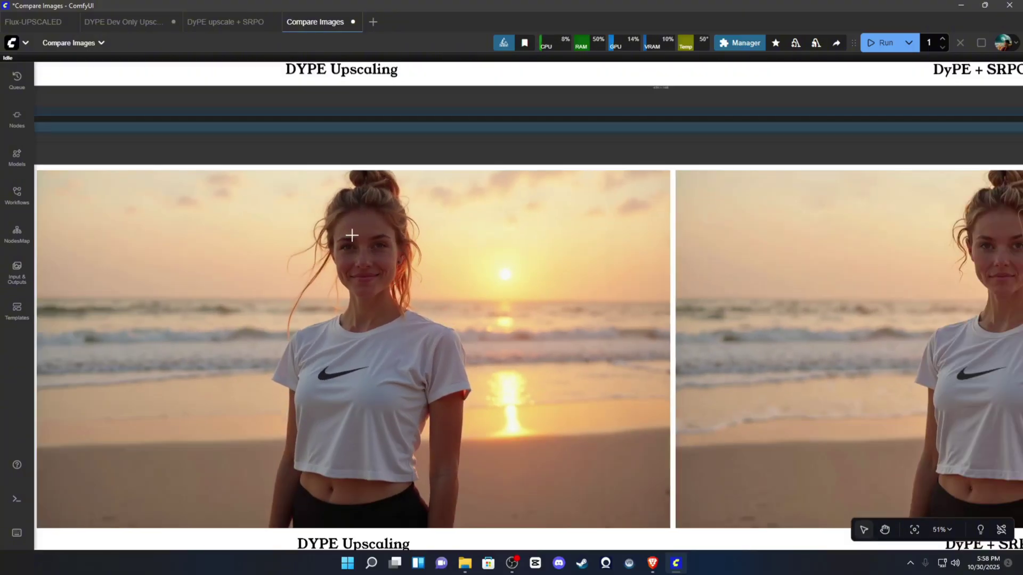
drag(459, 118, 278, 89)
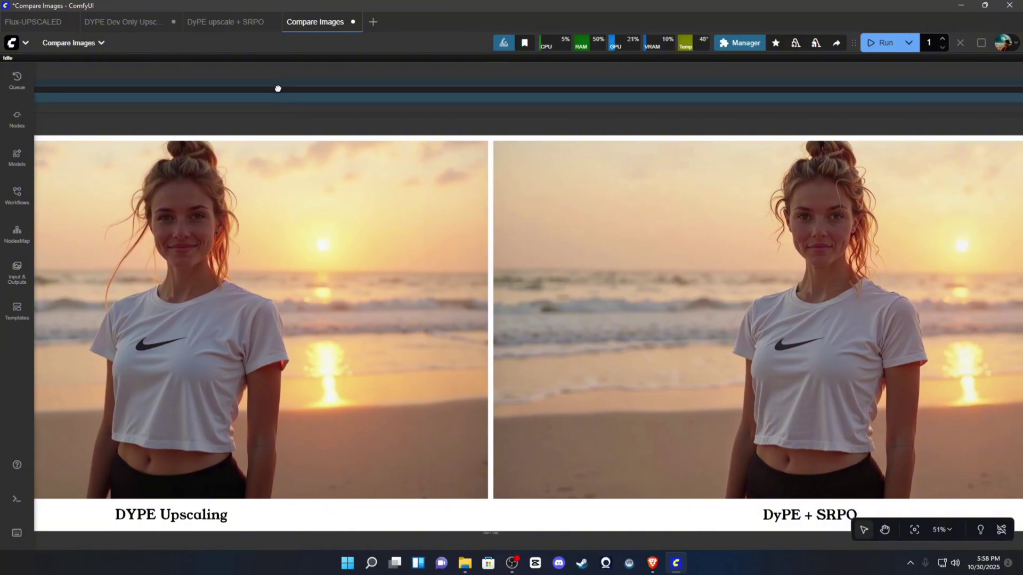
drag(278, 88, 201, 84)
scroll(826, 197, up, 10)
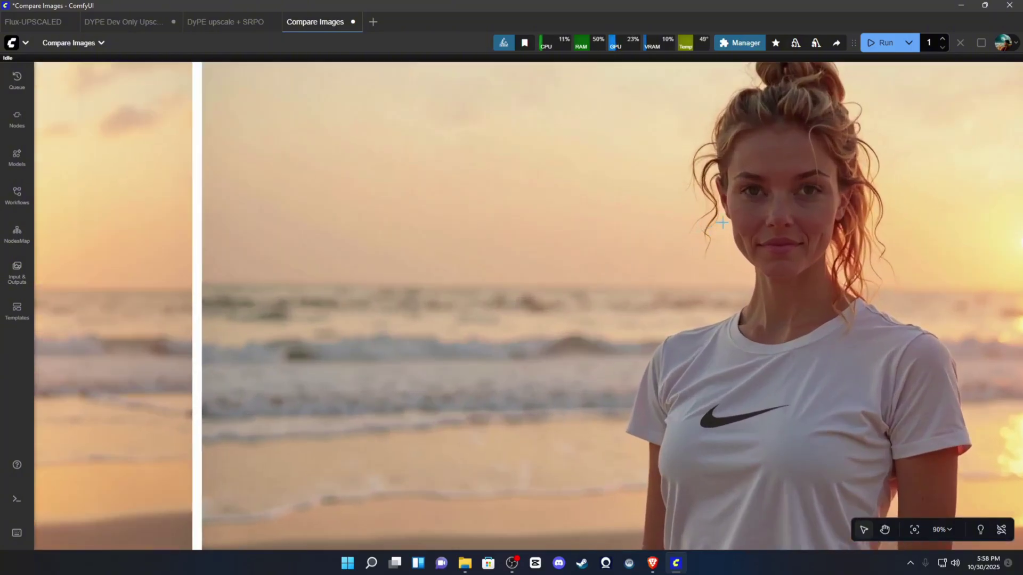
scroll(826, 197, up, 1)
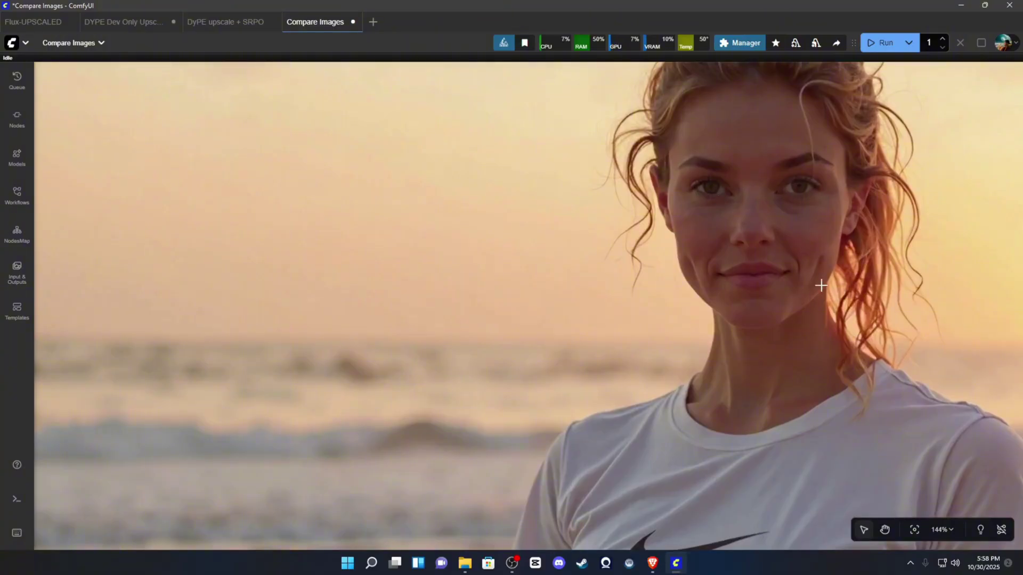
scroll(780, 203, down, 13)
drag(257, 74, 371, 75)
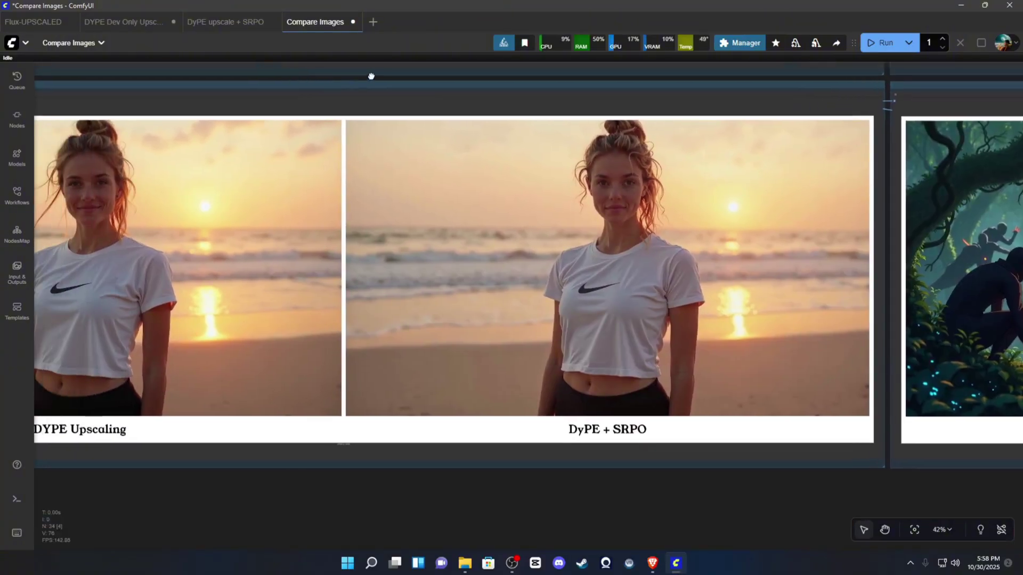
scroll(317, 233, up, 8)
scroll(317, 233, up, 1)
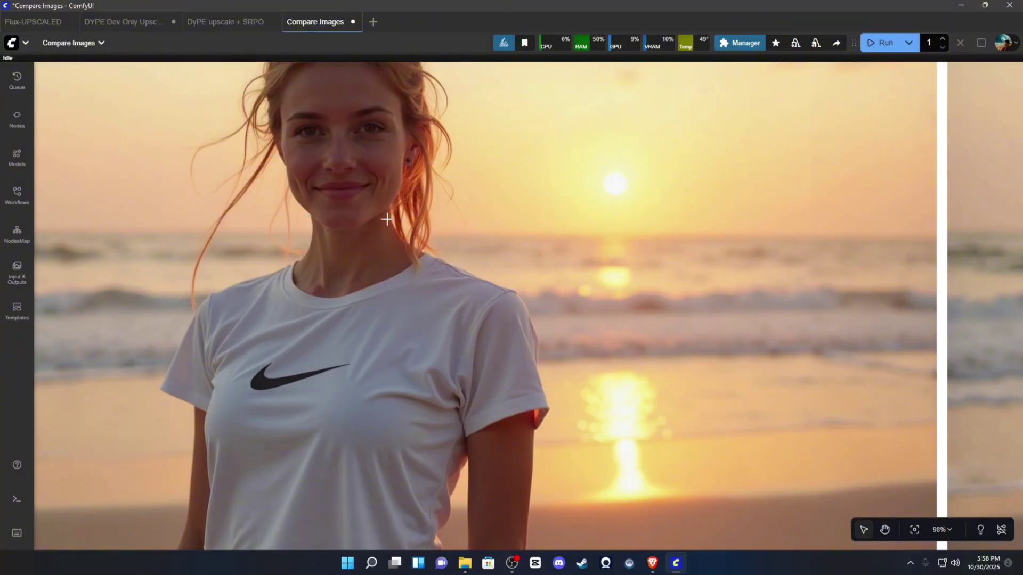
scroll(386, 219, down, 14)
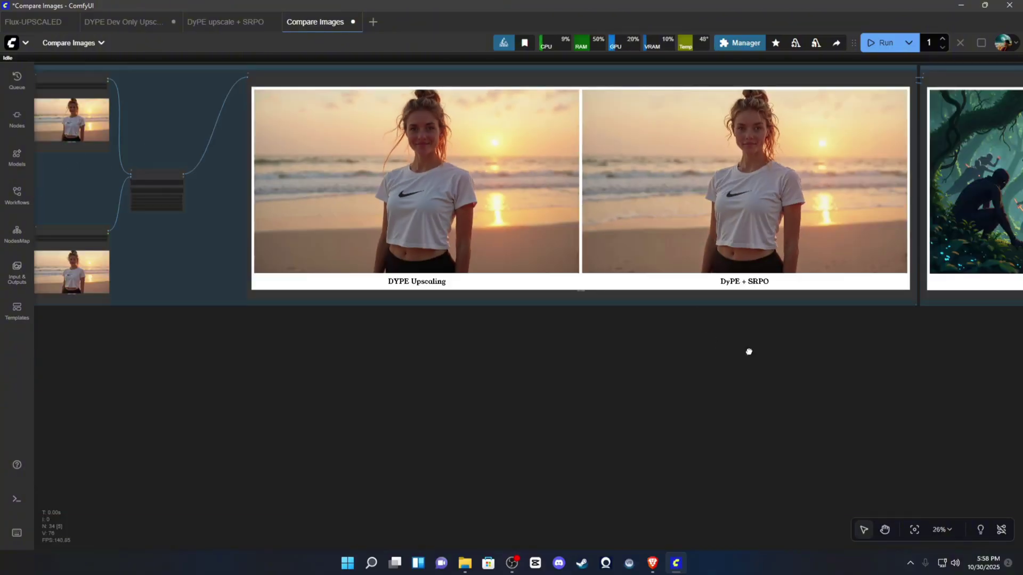
drag(748, 351, 485, 224)
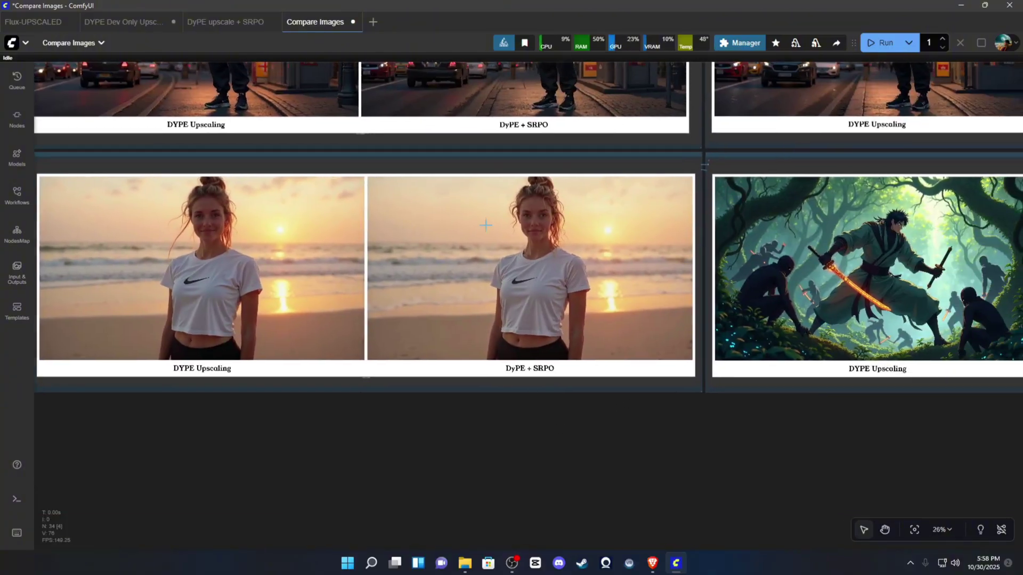
scroll(485, 225, up, 12)
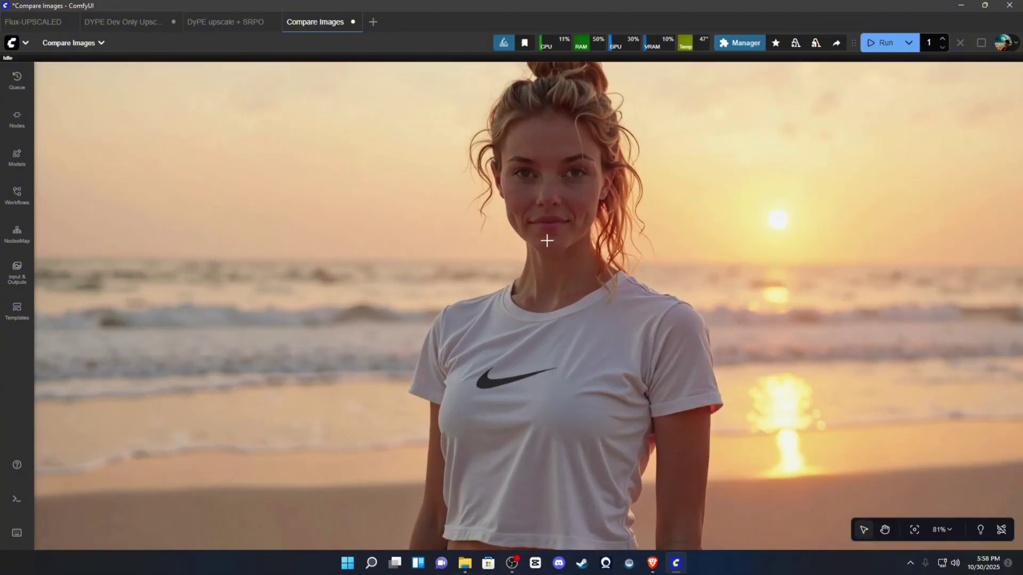
scroll(554, 320, down, 10)
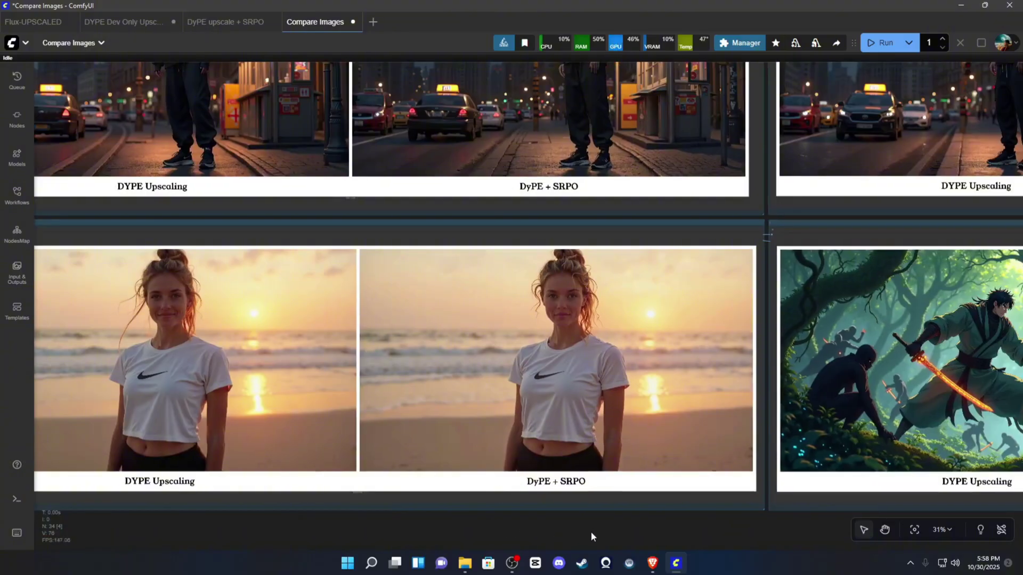
drag(590, 532, 16, 463)
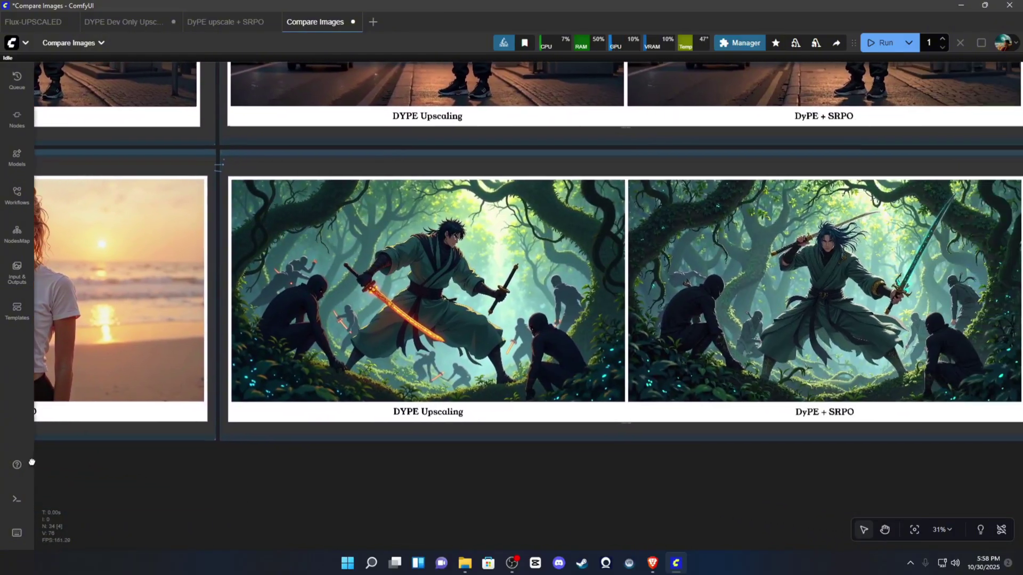
drag(479, 488, 382, 482)
Recentre the ninja comparison row and zoom onto the samurai in the DYPE Upscaling image
scroll(388, 251, up, 3)
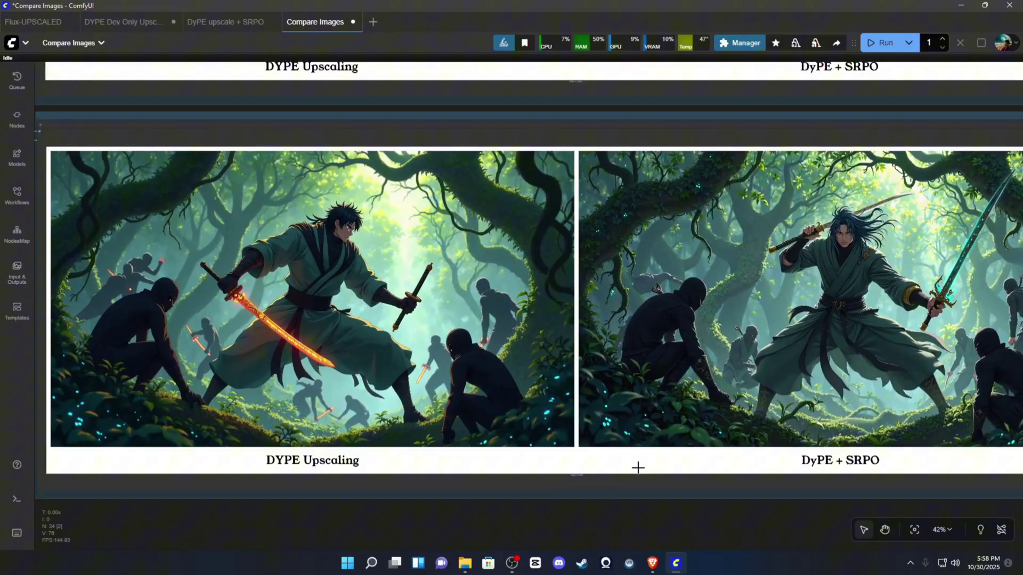
drag(600, 443, 552, 439)
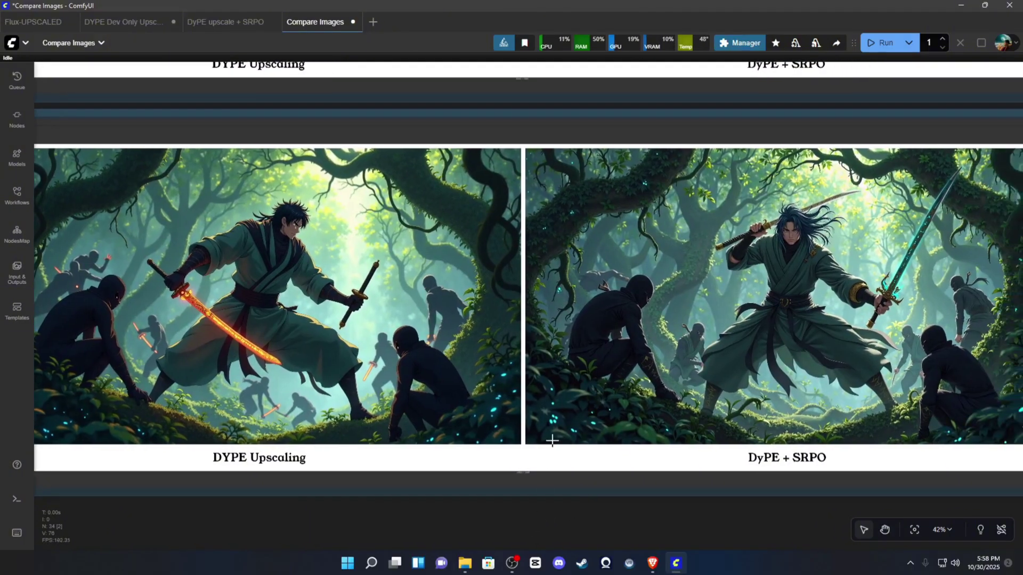
scroll(227, 237, up, 6)
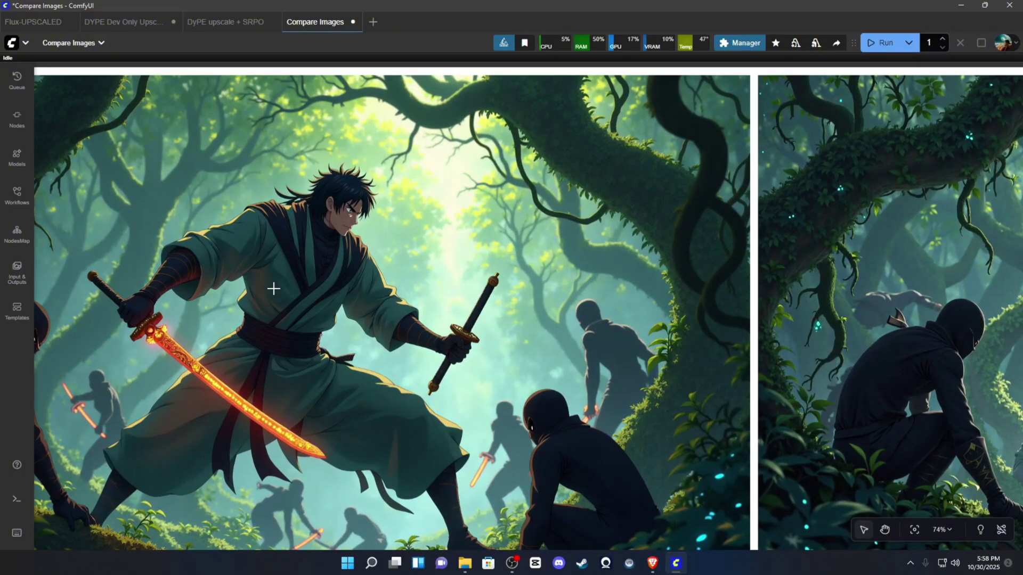
drag(273, 288, 367, 285)
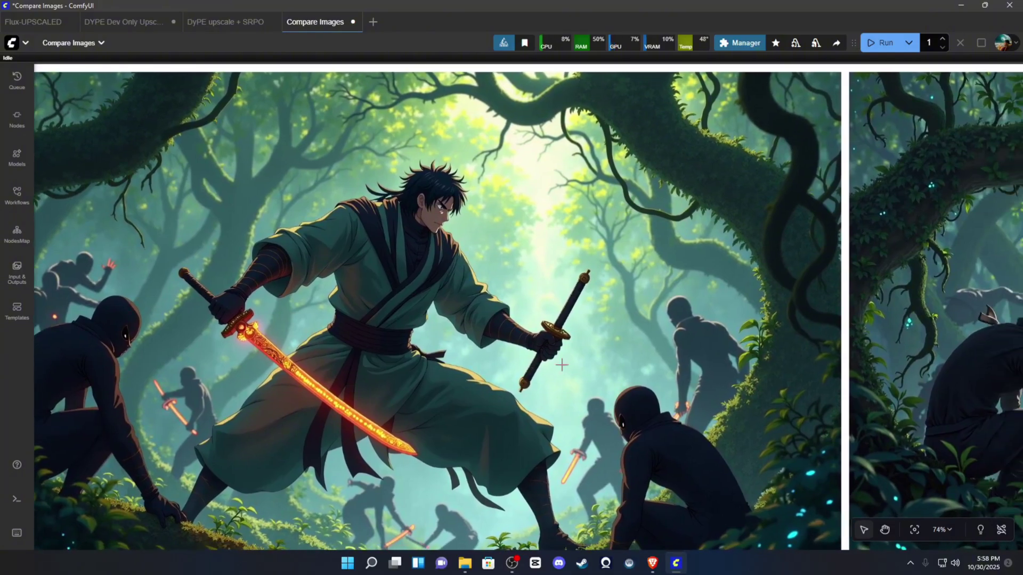
scroll(561, 365, down, 8)
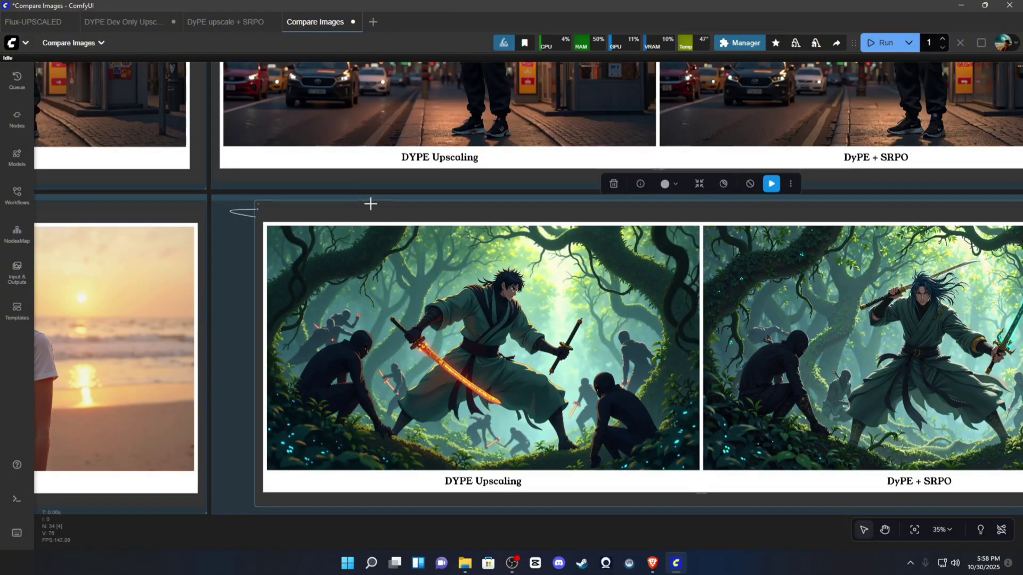
Move the ninja Compare Images node about 80 px left, deselect it, and frame the row
drag(371, 203, 327, 206)
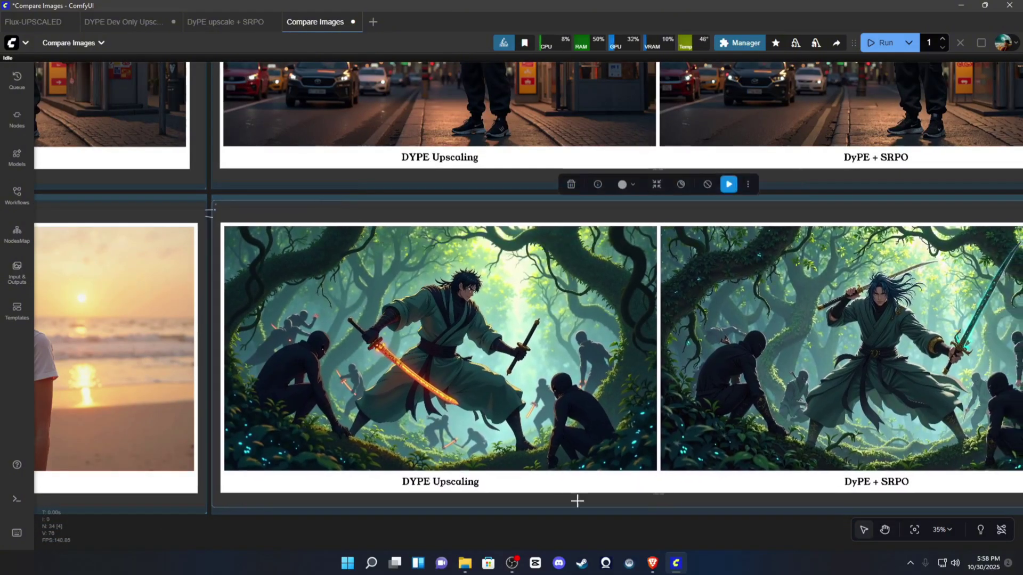
drag(686, 536, 489, 479)
scroll(489, 479, up, 1)
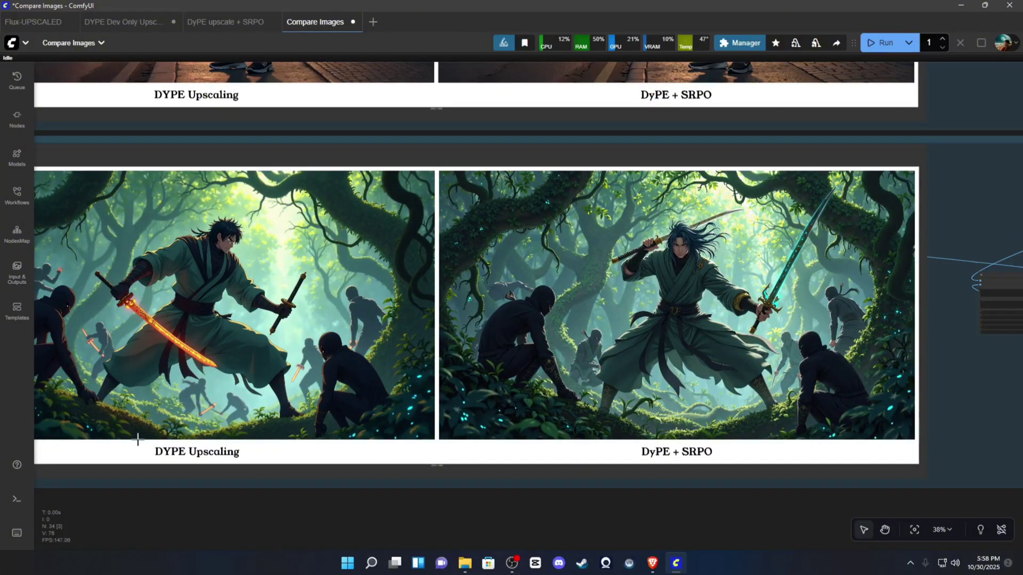
scroll(673, 226, up, 8)
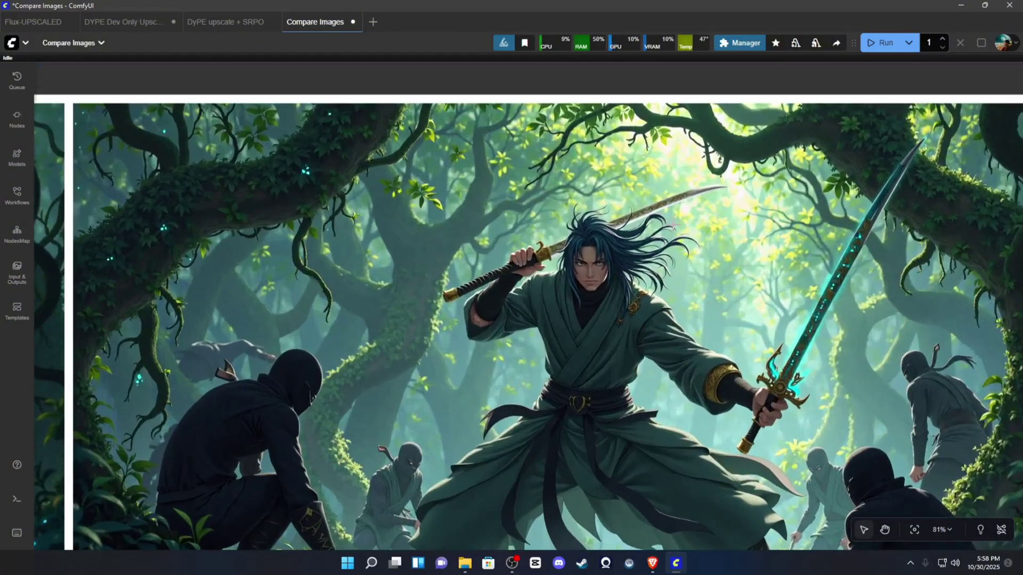
scroll(623, 336, down, 7)
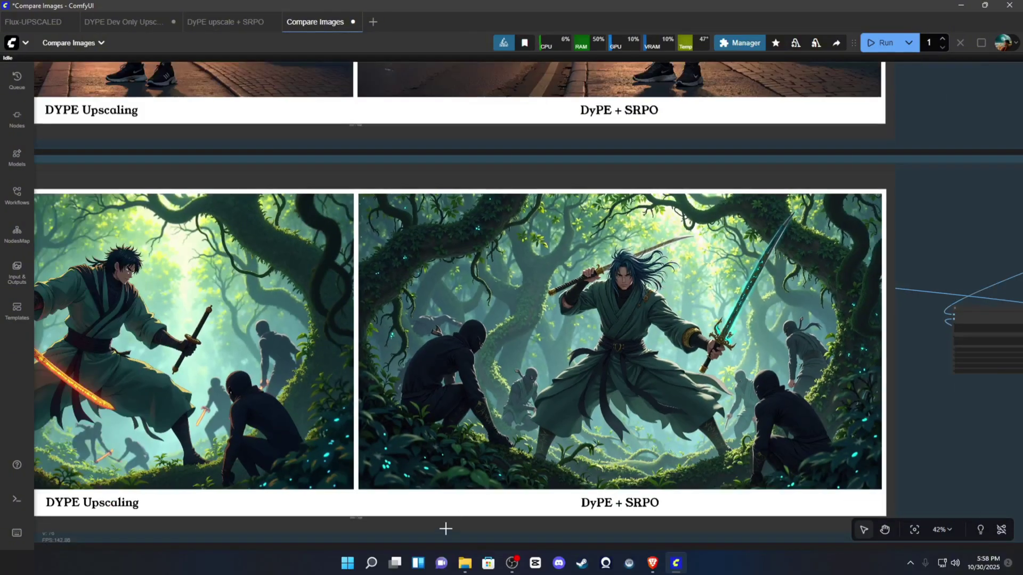
drag(449, 538, 602, 479)
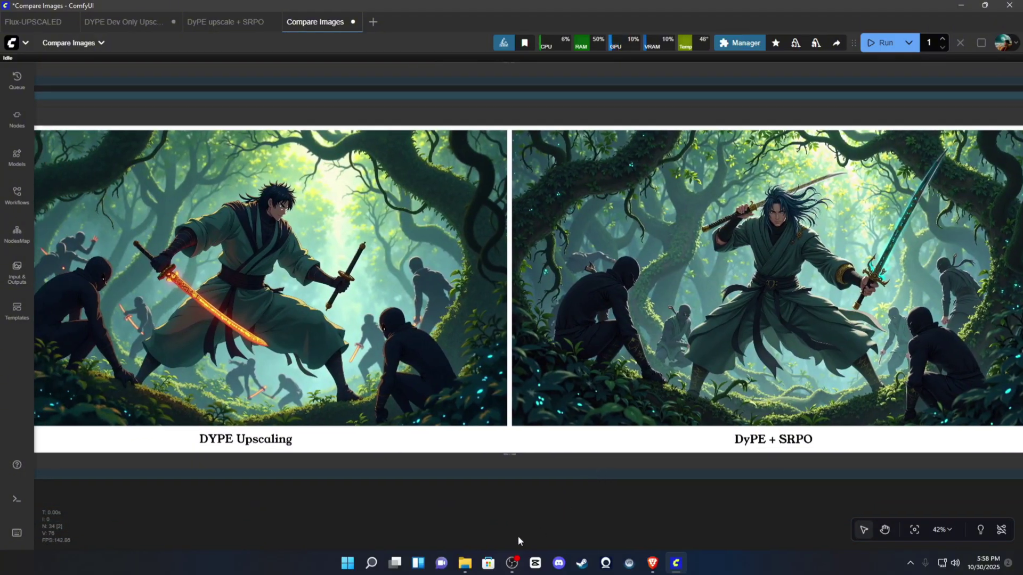
Zoom the canvas out and pan to show the Rebels Upscaler comparison group above
scroll(519, 527, down, 7)
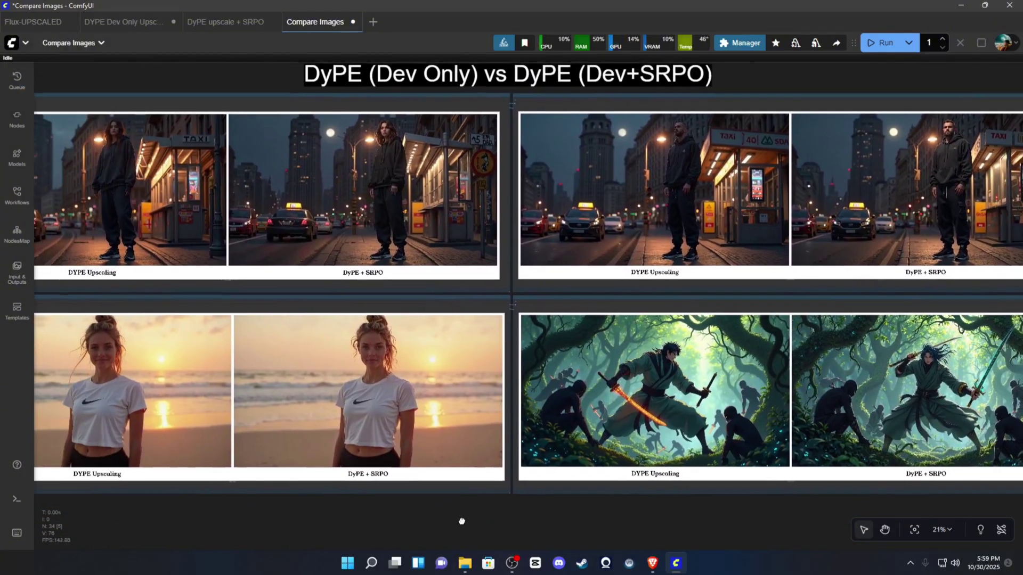
scroll(471, 469, down, 7)
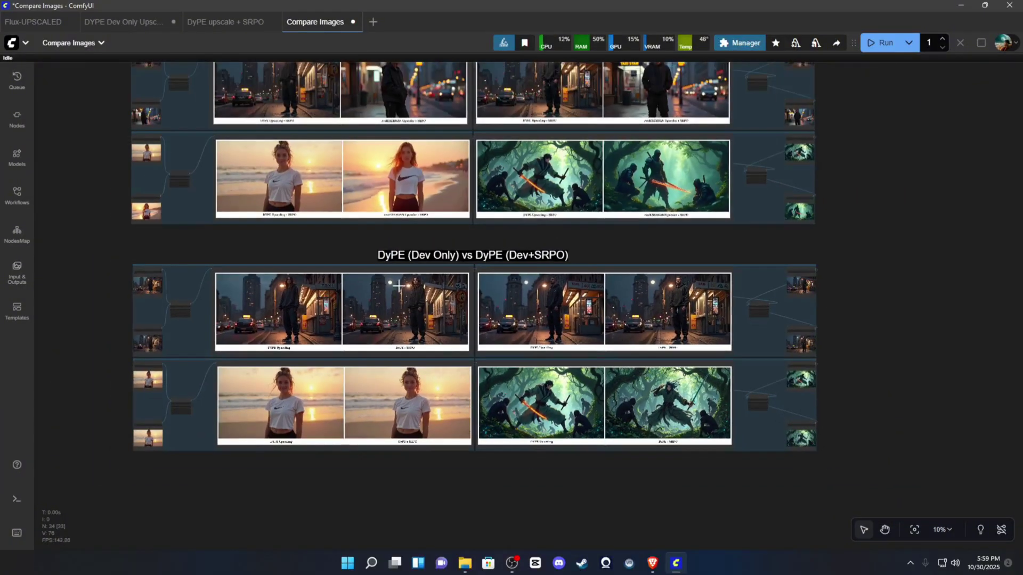
drag(409, 214, 451, 292)
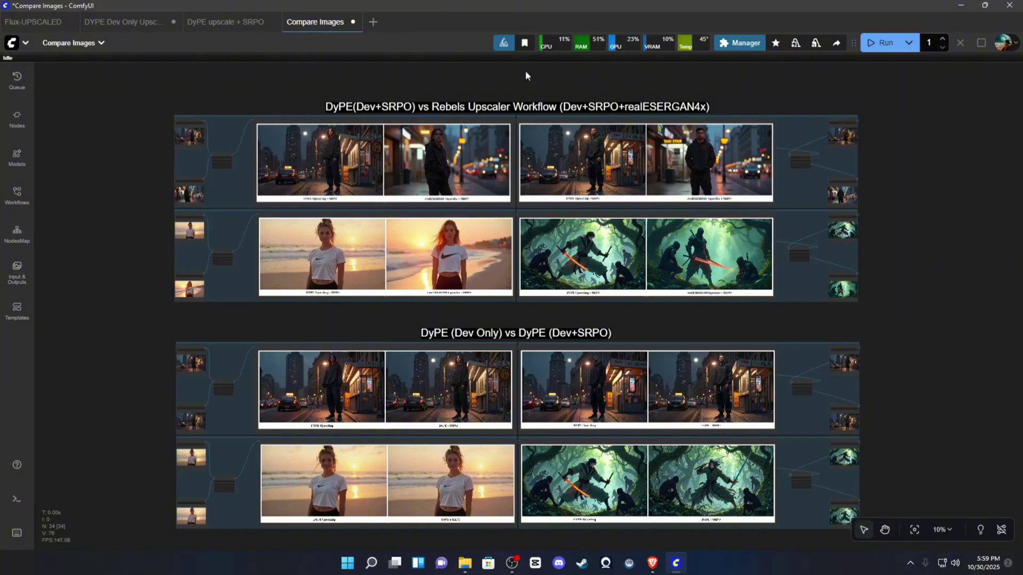
key(alt+Tab)
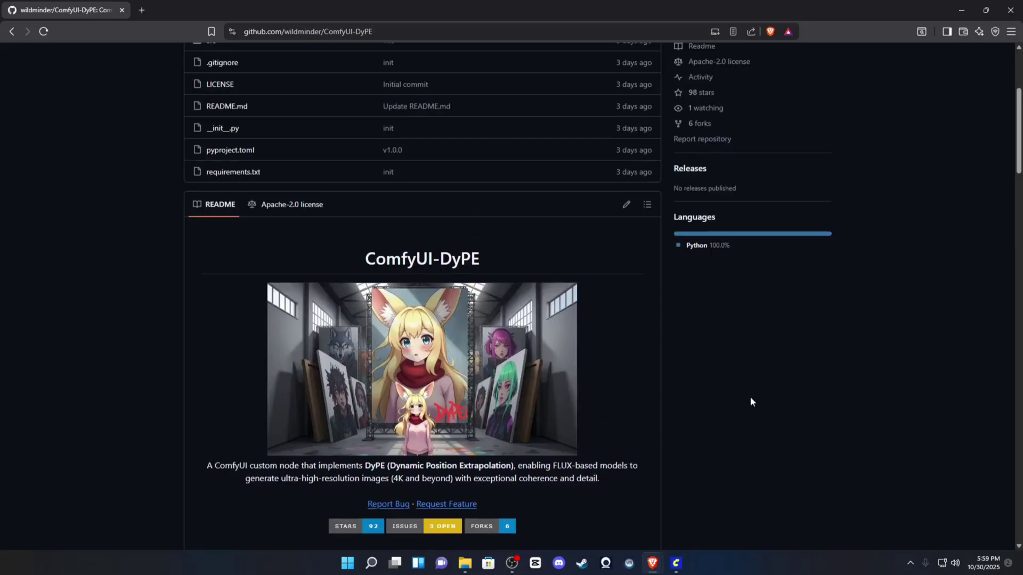